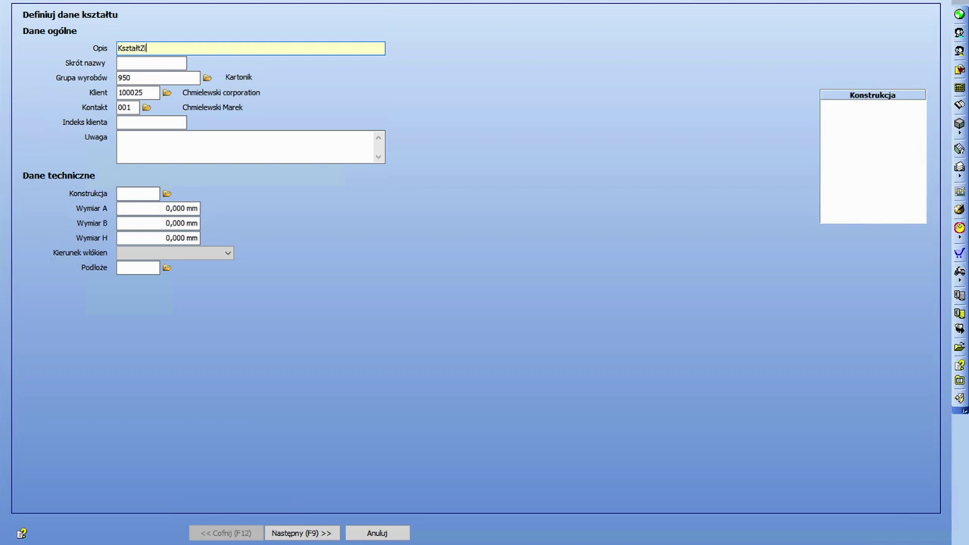
Describe the new shape as KształtZitrovital and set its dimensions A 80 mm, B 50 mm and H 120 mm
text(l)
key(Tab)
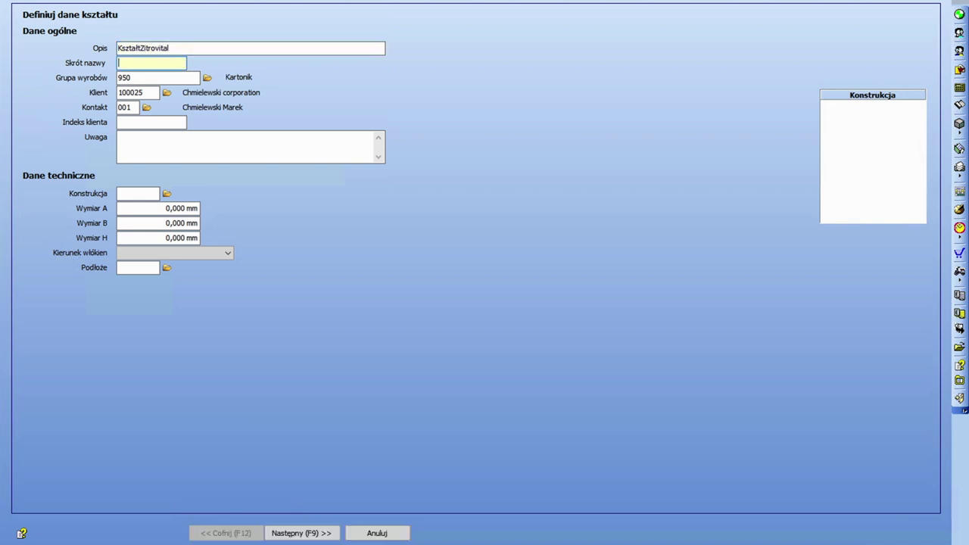
click(163, 208)
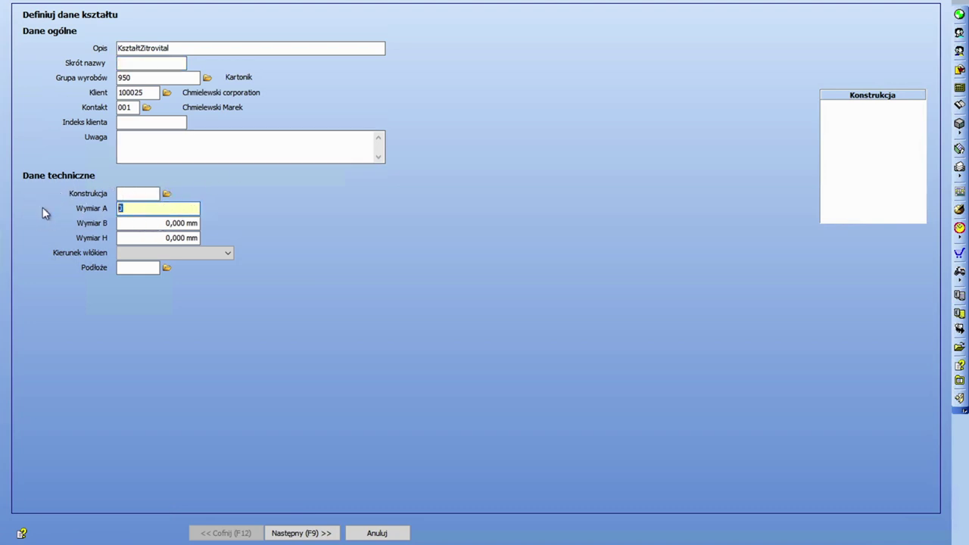
text(80)
key(Tab)
text(50)
key(Tab)
text(120)
key(Tab)
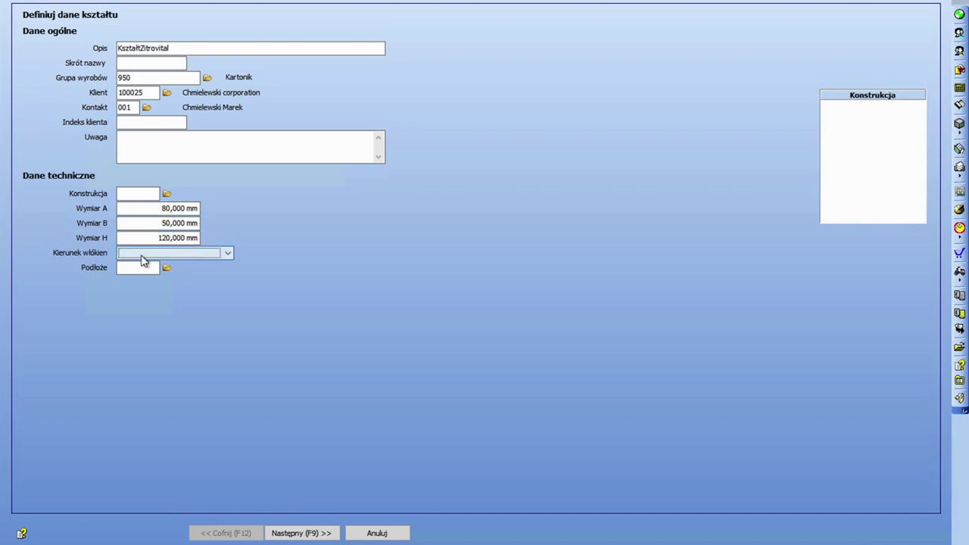
Set the shape's fibre direction to Wzdłuż szerokości and its substrate to 900803, Alaska 150g 200u
click(144, 255)
click(157, 269)
click(155, 270)
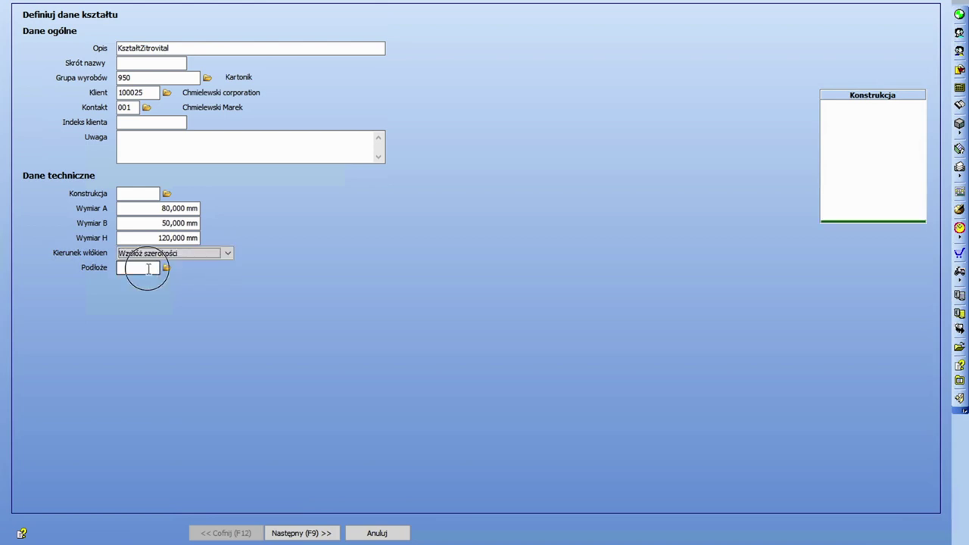
click(167, 270)
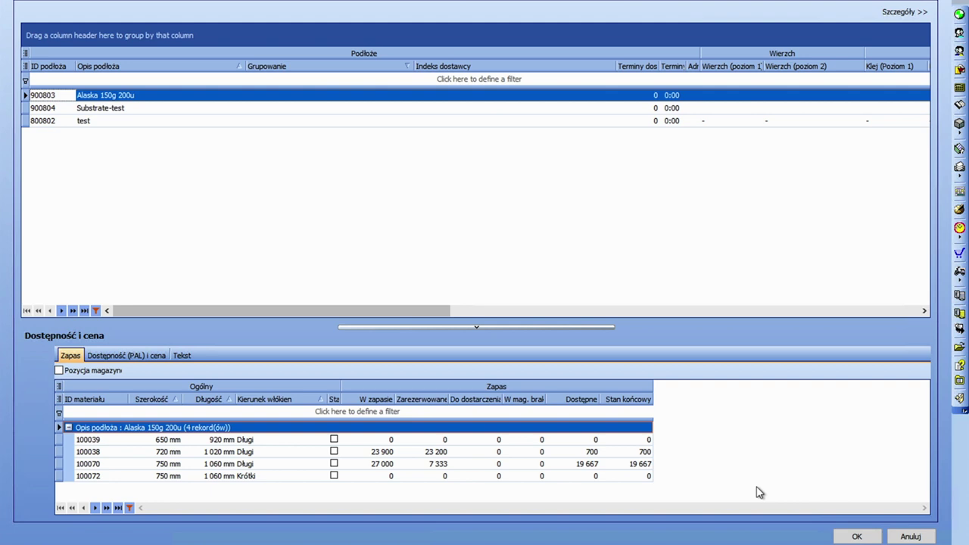
click(843, 536)
Complete the shape with a CAD order that sends JDF, and copy its new data into the product
click(304, 531)
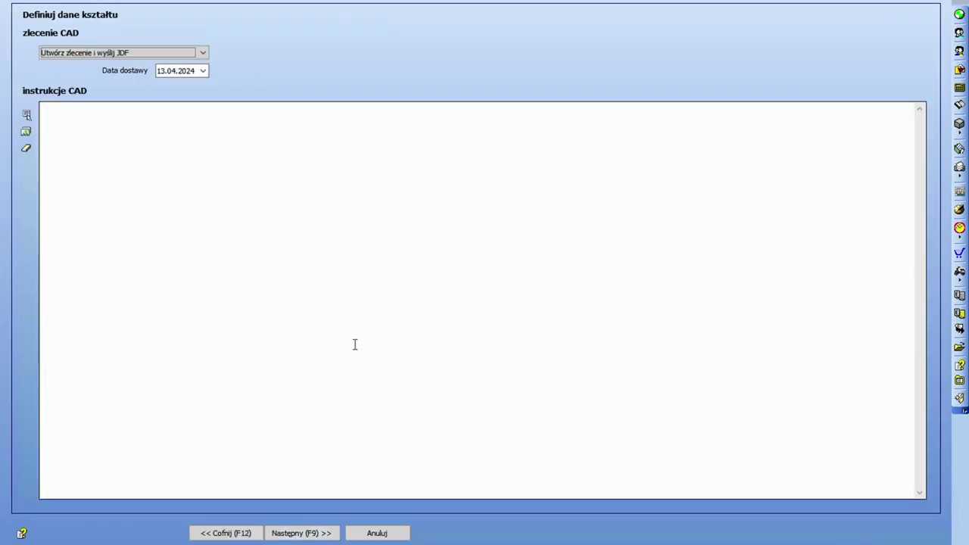
click(306, 532)
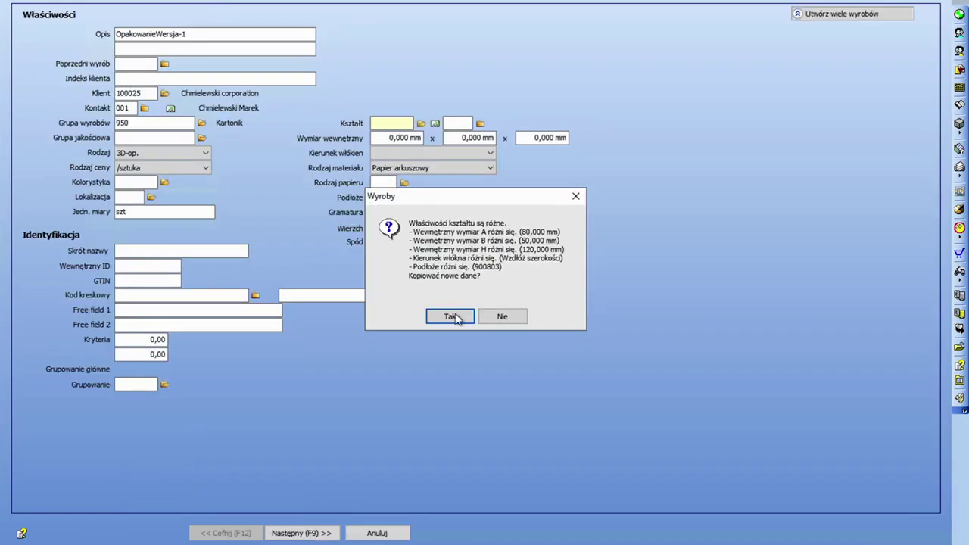
click(460, 319)
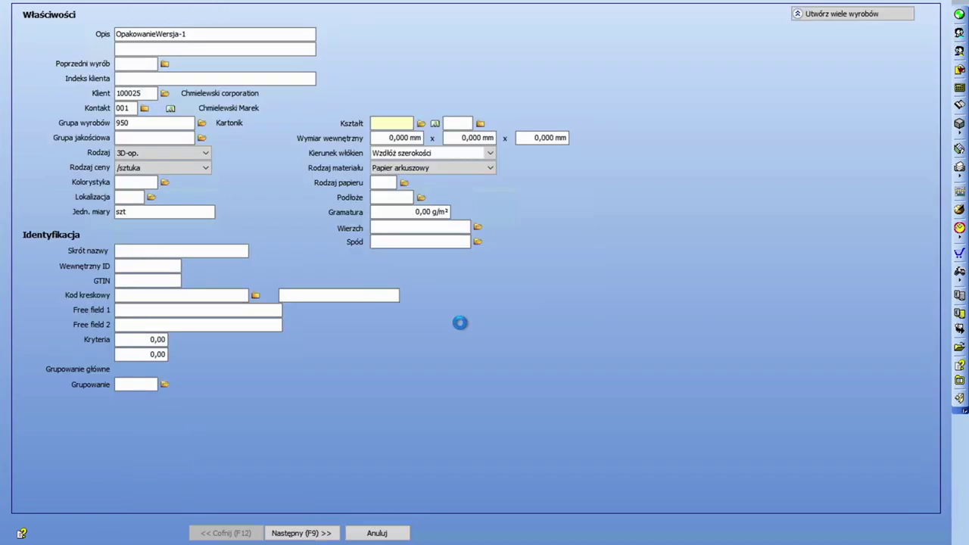
Finish creating product OpakowanieWersja-1, keeping its proposed statuses and the prepress order with JDF sending
click(290, 532)
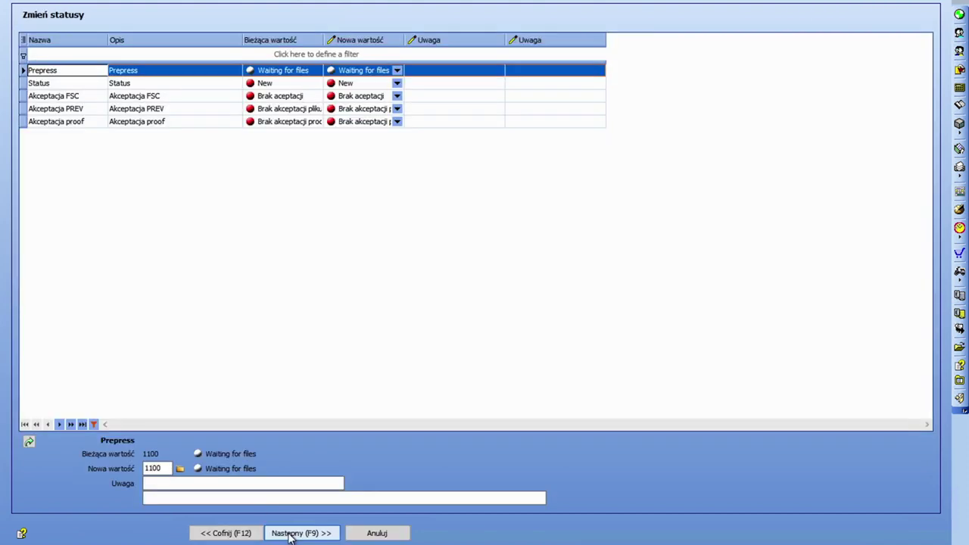
click(291, 532)
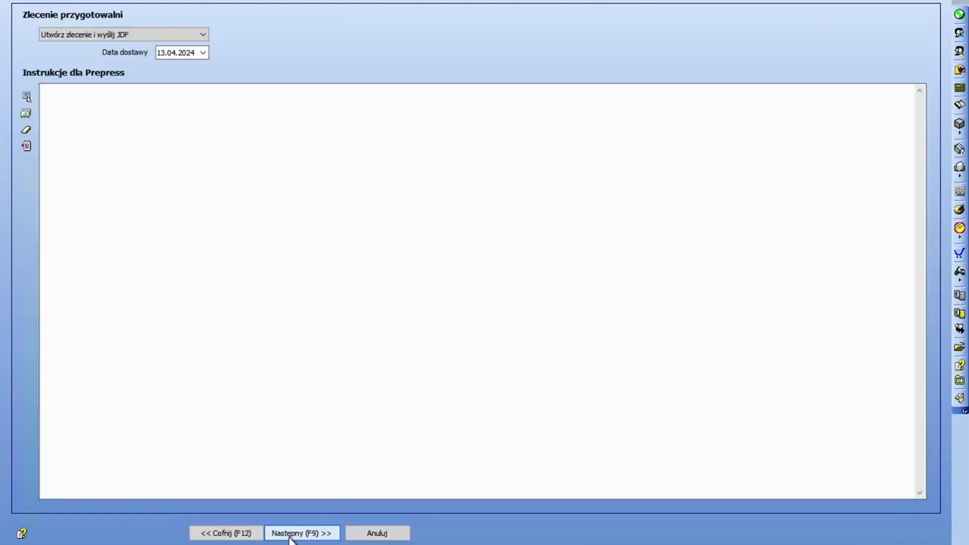
click(291, 533)
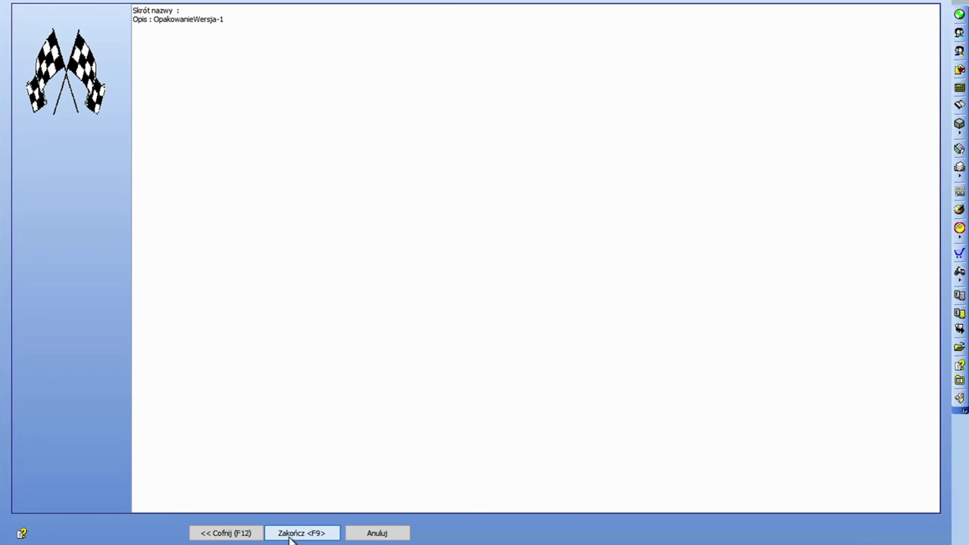
click(290, 533)
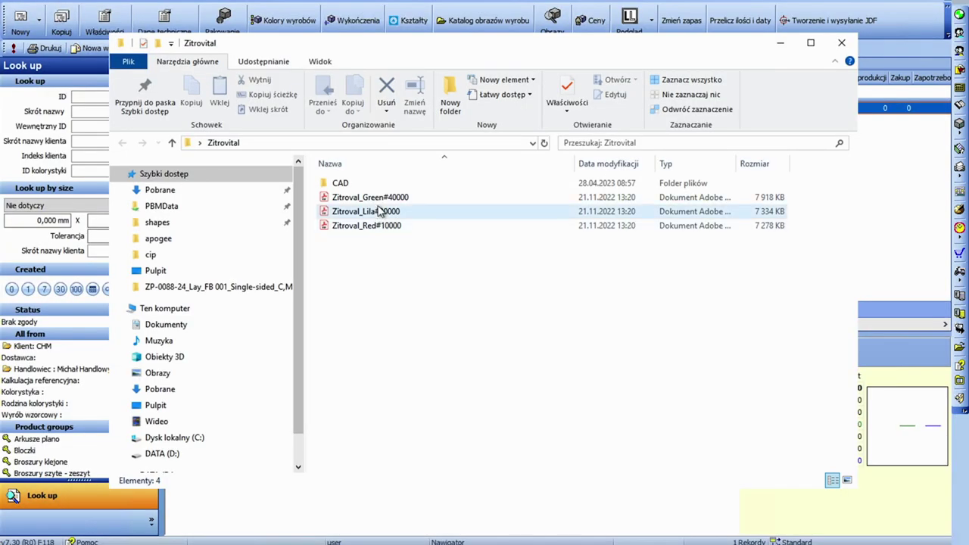
Attach the Zitroval_Green#40000 PDF to product OpakowanieWersja-1 as new artwork
drag(370, 196, 867, 112)
click(449, 290)
click(270, 476)
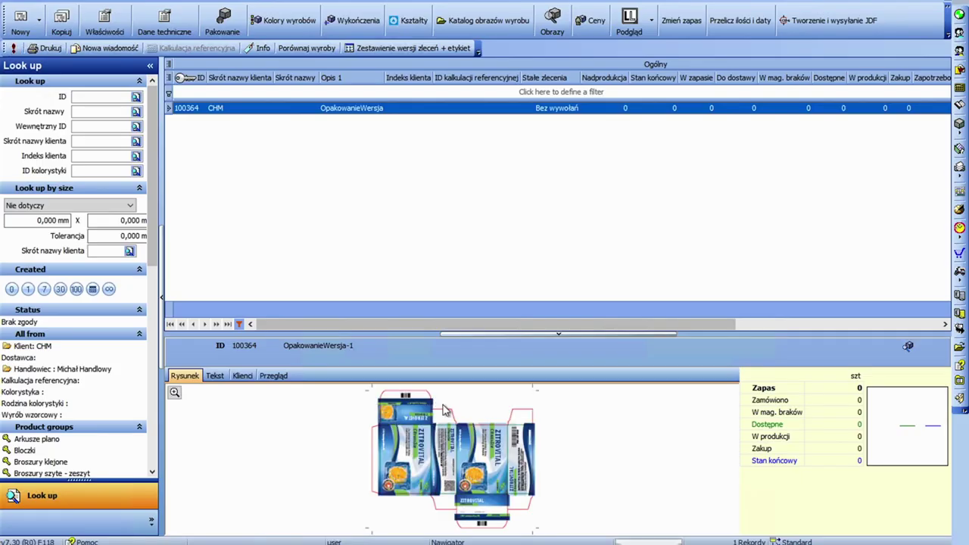
Open the preflight report from the product's image catalogue and review its job data, colour separations and fonts
click(459, 22)
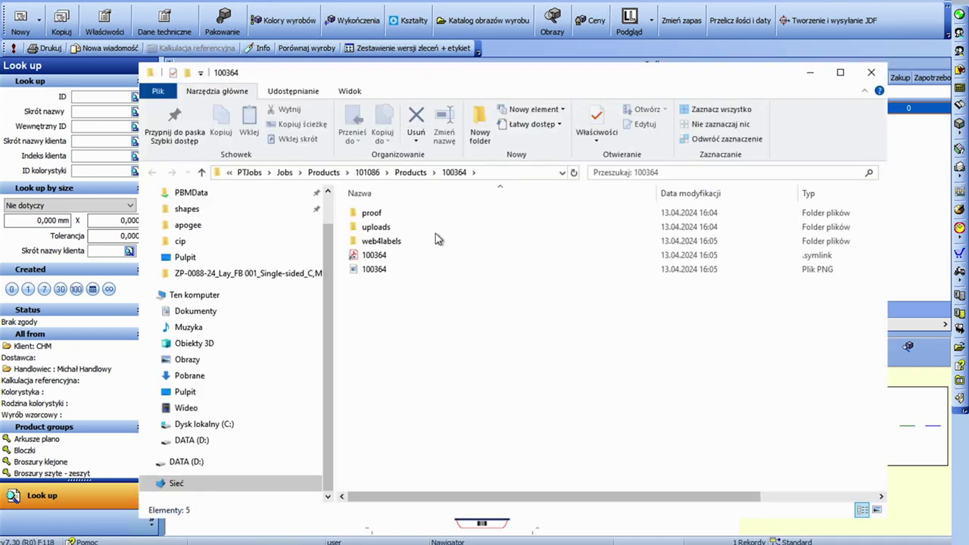
click(406, 242)
double_click(406, 242)
double_click(363, 214)
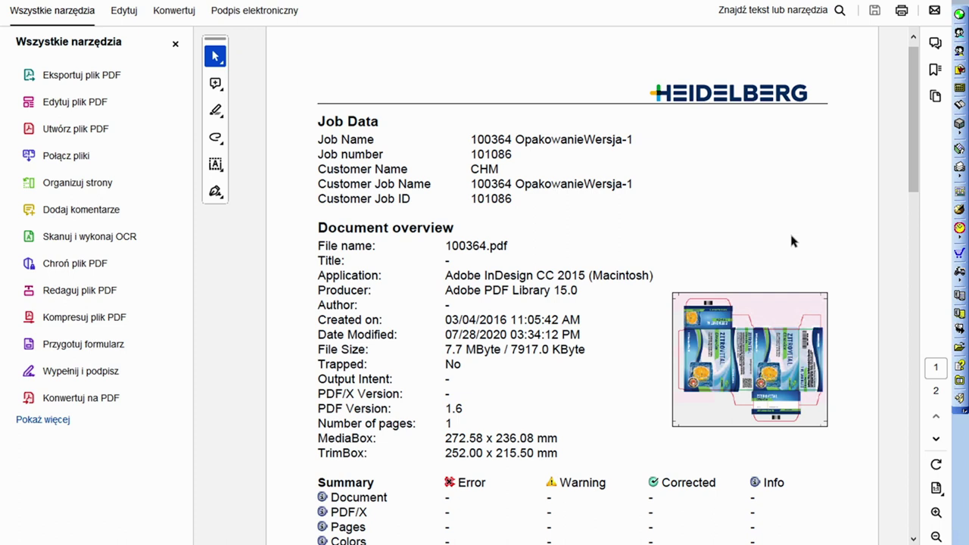
drag(916, 99, 894, 335)
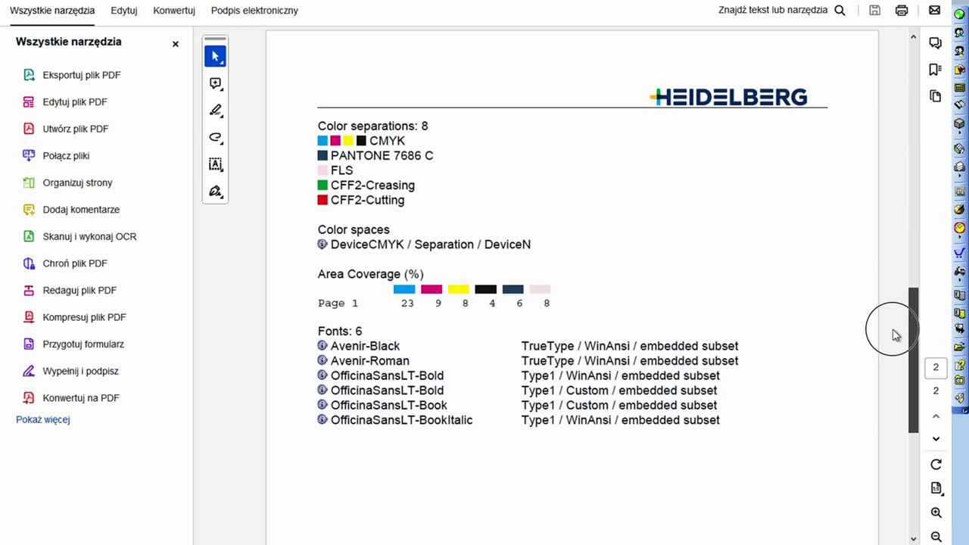
key(alt+Tab)
Open the product's linked KształtZitrovital shape, inspect its die-line drawing and close the shape view
click(411, 22)
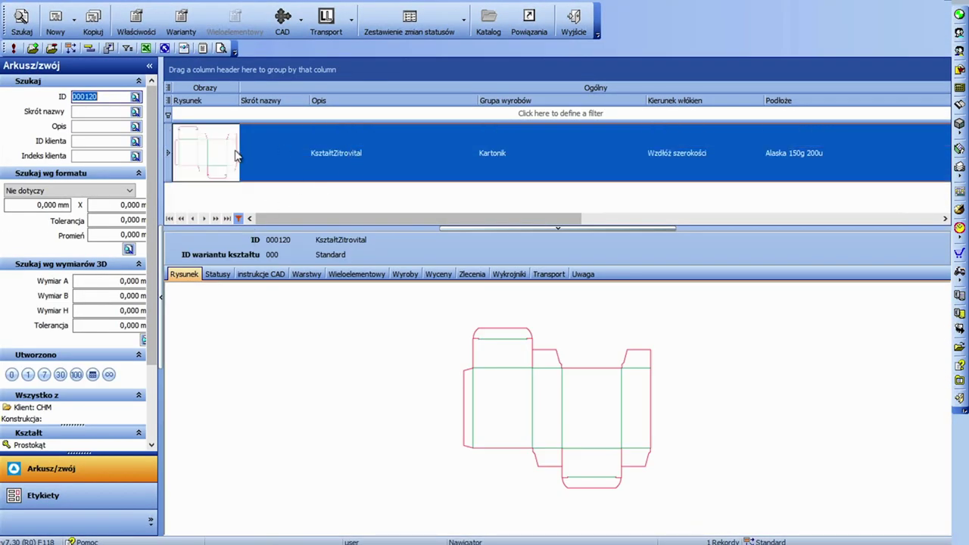
mouse_move(222, 157)
click(573, 23)
Review the ink usage of the product's colours from Cyan to PANTONE 7686 C and save the colour list
click(304, 27)
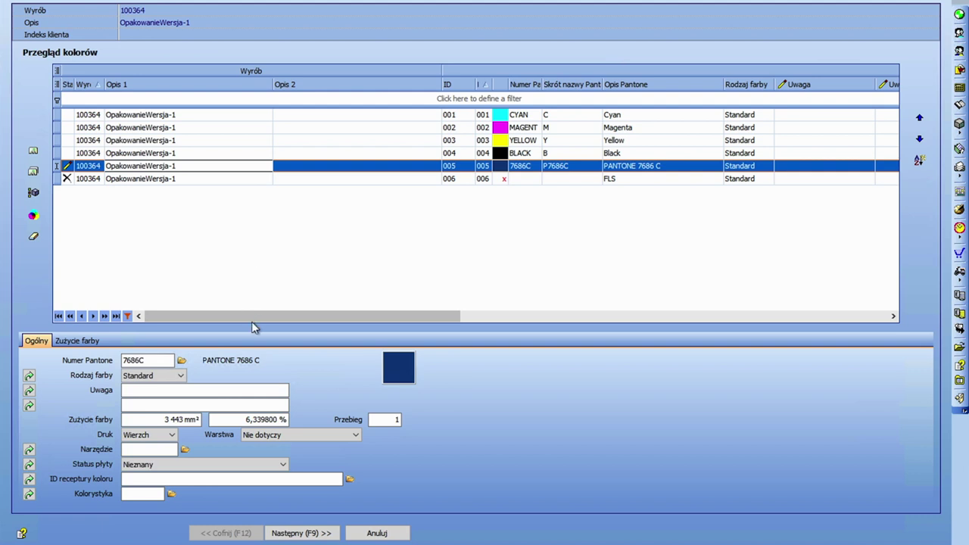
click(181, 119)
click(168, 421)
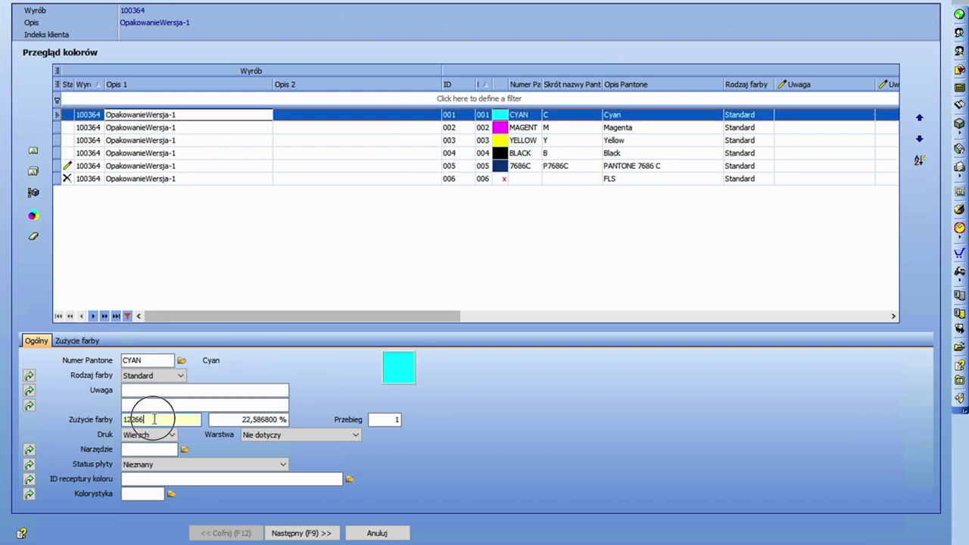
click(247, 416)
double_click(223, 416)
click(162, 129)
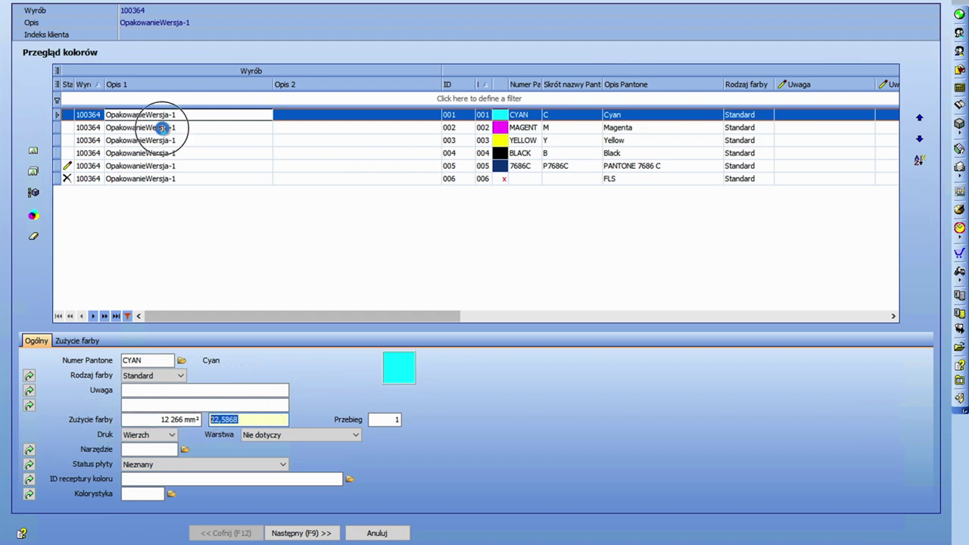
key(Down)
key(Down)
key(Down)
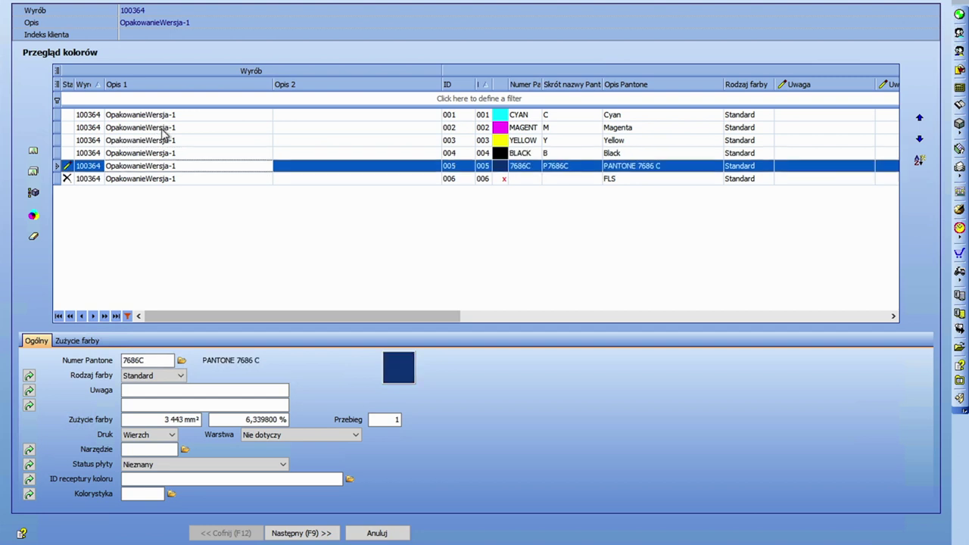
click(301, 533)
click(312, 531)
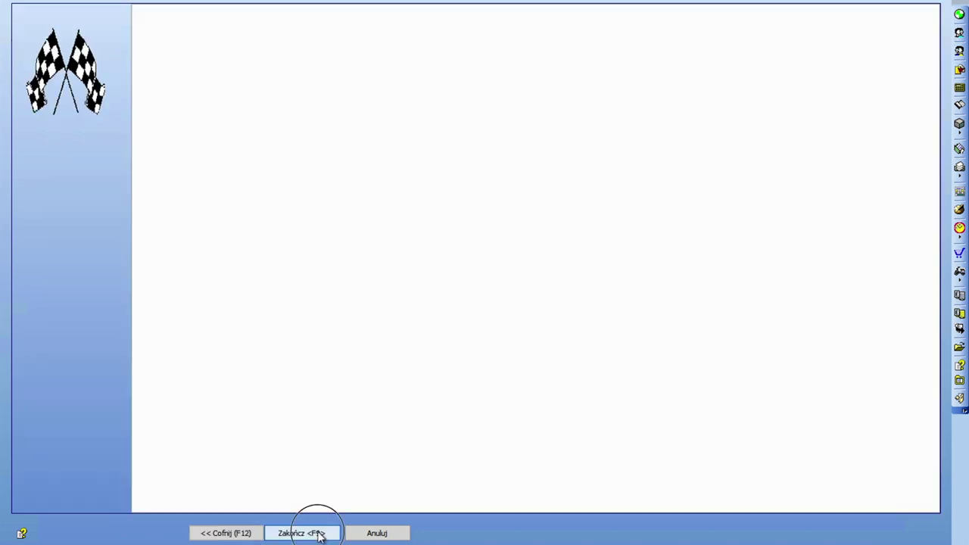
Copy product OpakowanieWersja-1 under the description OpakowanieWersja-2, keeping its proposed statuses
click(61, 23)
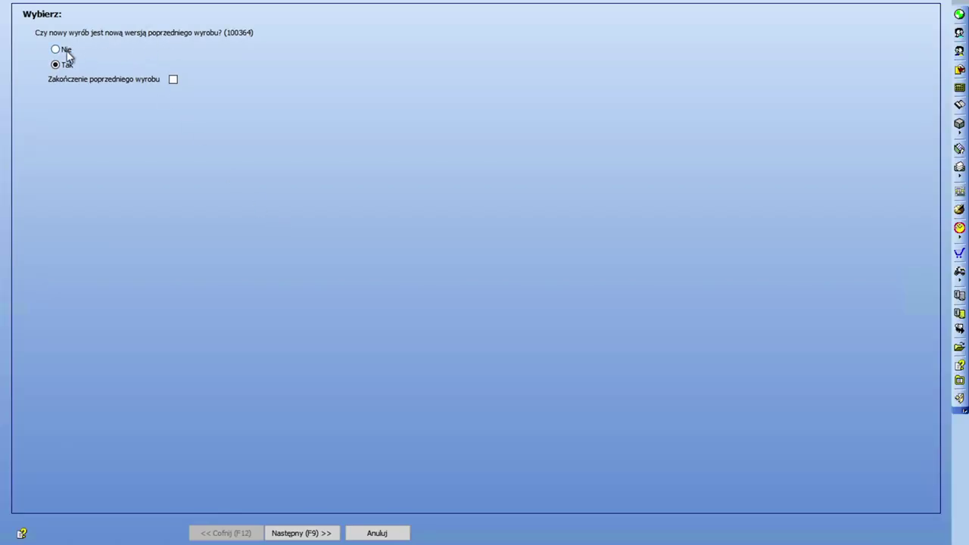
click(307, 529)
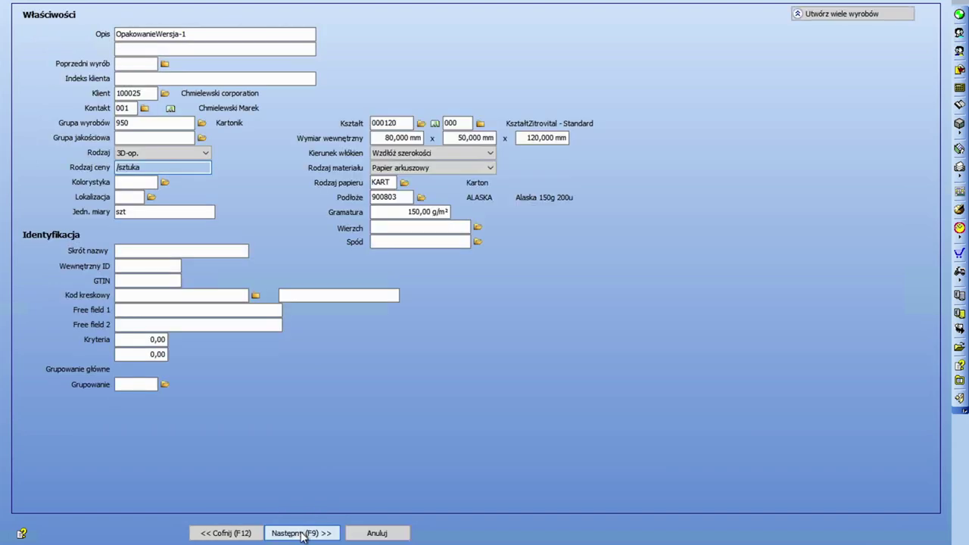
click(221, 36)
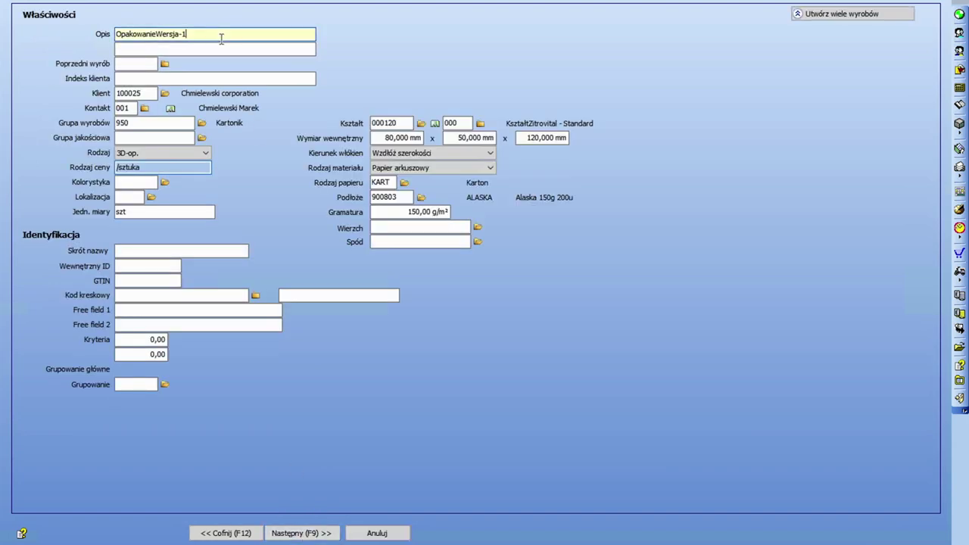
click(283, 530)
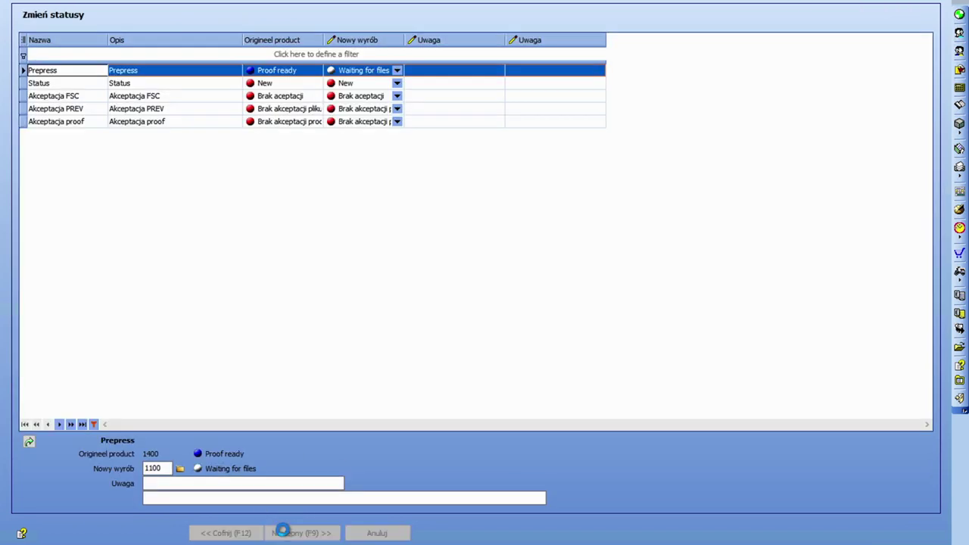
click(283, 532)
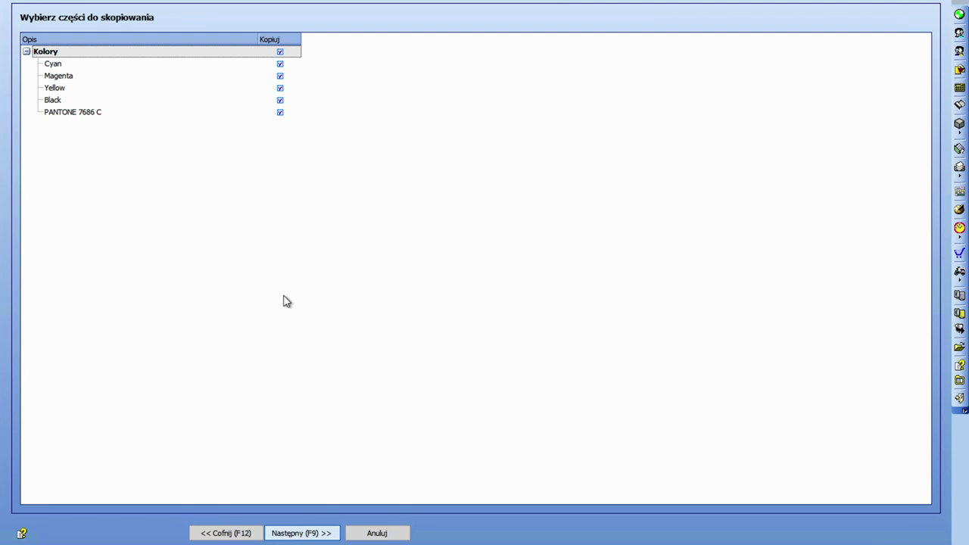
Exclude all colours from the parts to copy and finish creating OpakowanieWersja-2
click(280, 52)
click(303, 531)
click(302, 530)
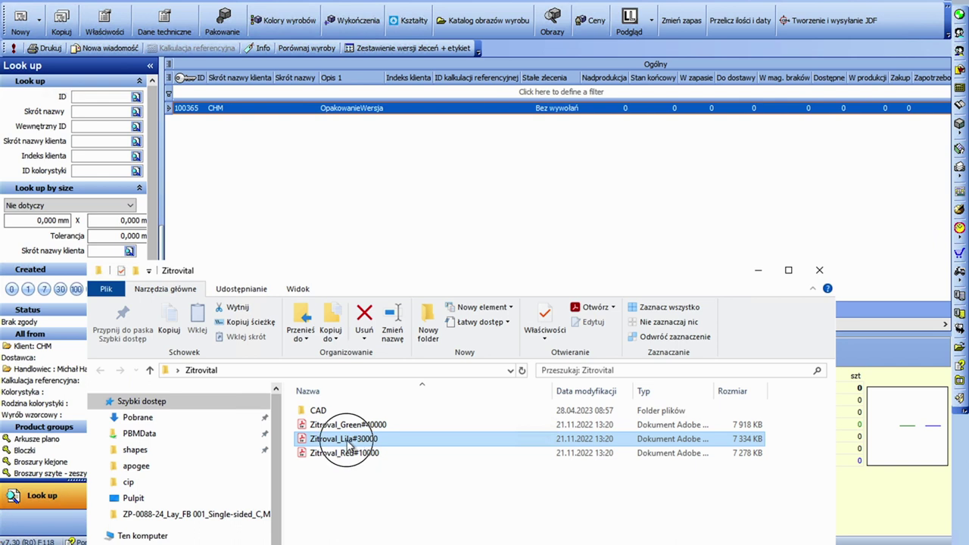
Attach the Zitroval_Lila#30000 PDF to product OpakowanieWersja-2 as new artwork
drag(346, 439, 382, 110)
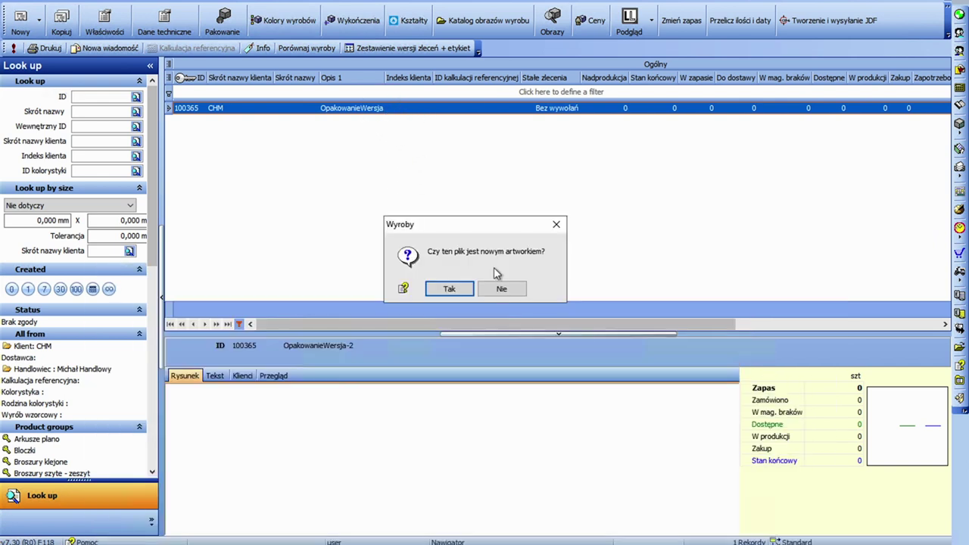
click(458, 289)
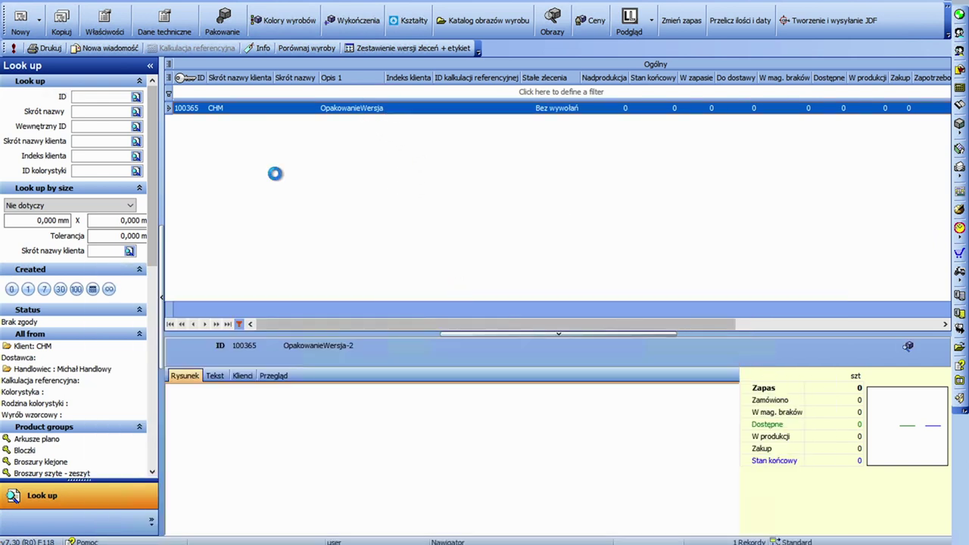
Start another copy of product OpakowanieWersja-1 and set its description to OpakowanieWersja-3
click(62, 22)
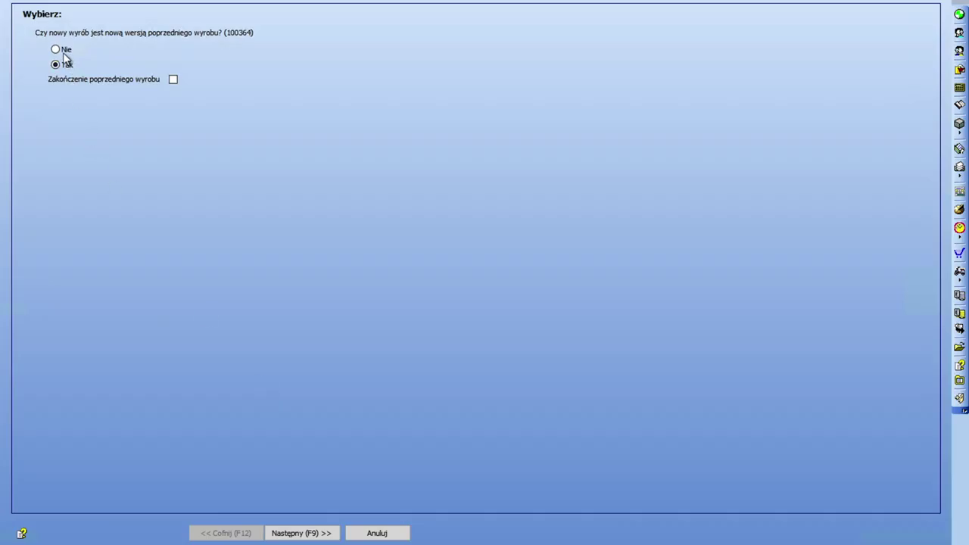
click(321, 533)
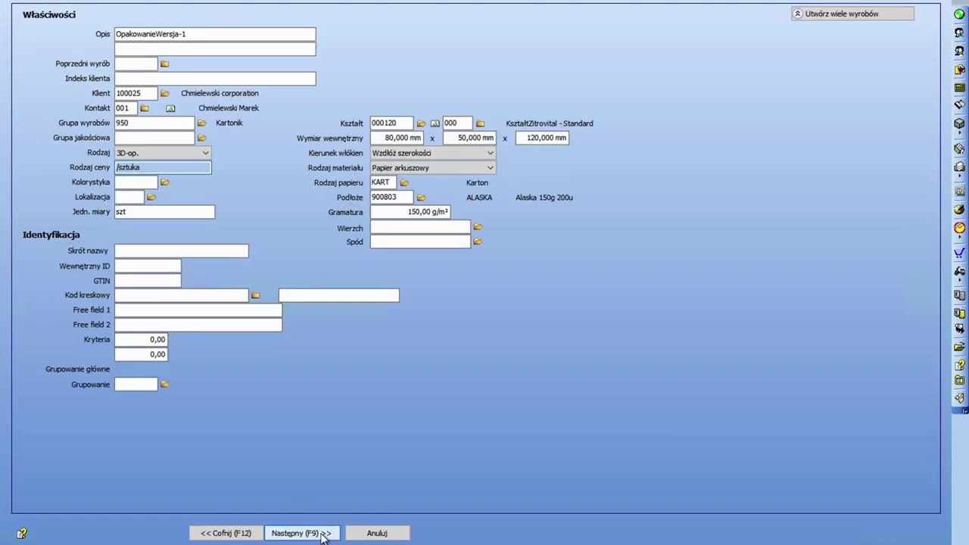
click(259, 35)
key(BackSpace)
text(3)
click(282, 533)
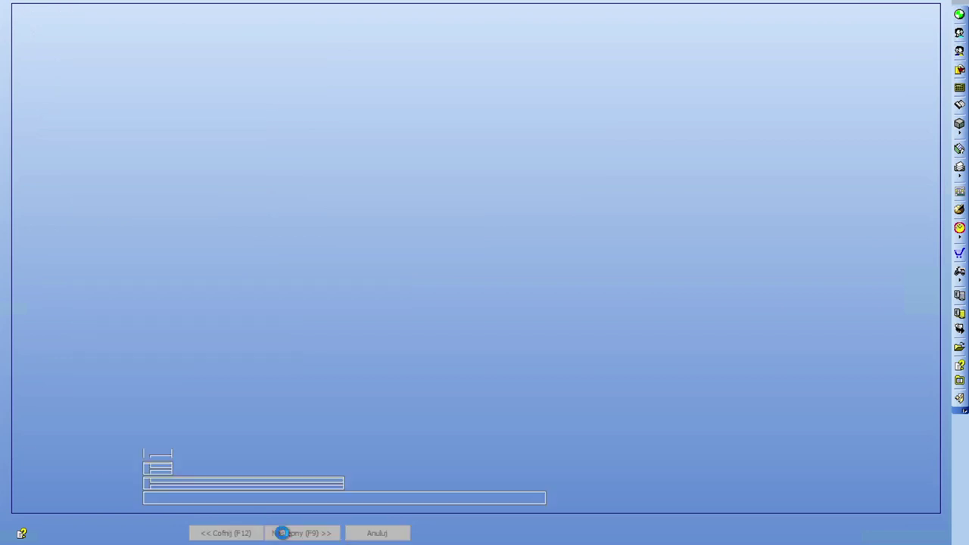
Keep the prepress order set to create and send JDF, exclude all colours from copying, and finish creating OpakowanieWersja-3
click(283, 535)
click(284, 534)
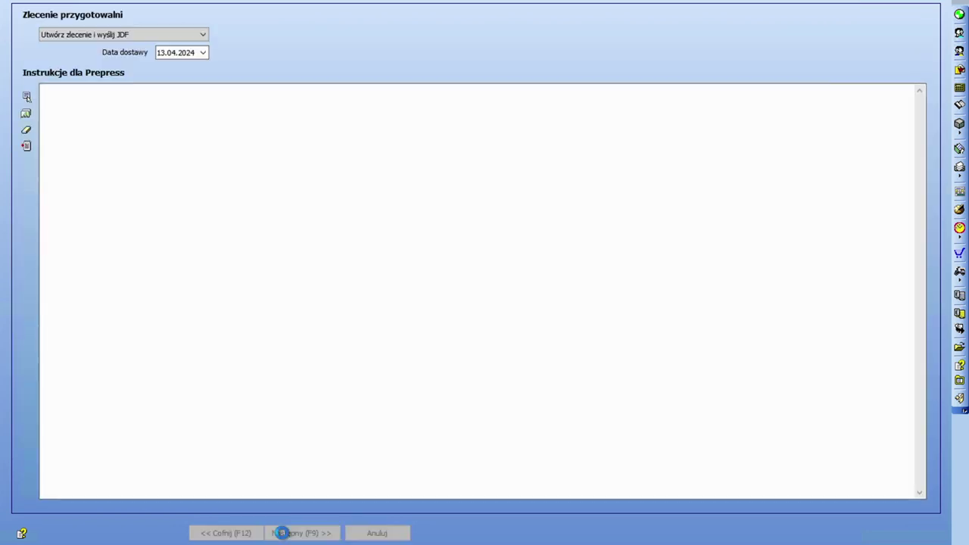
click(280, 51)
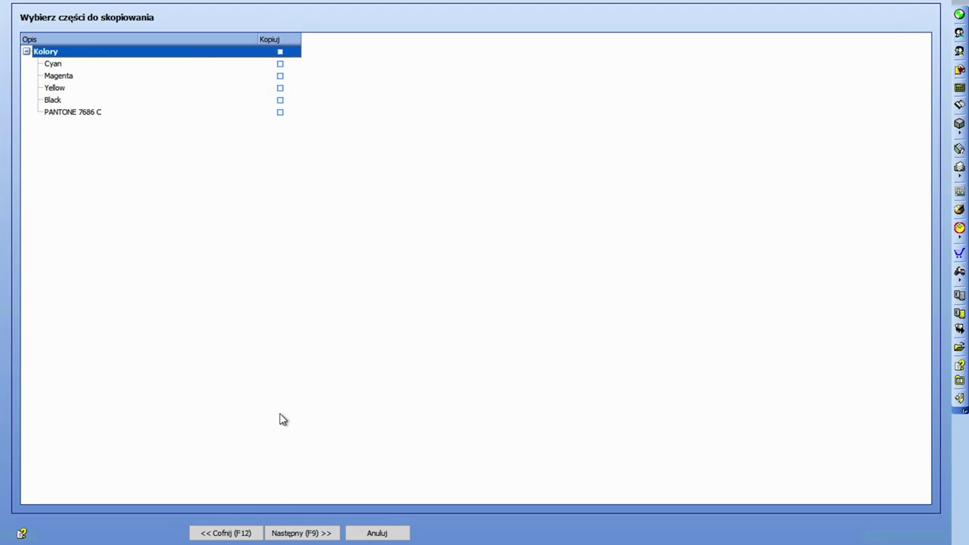
click(292, 534)
click(294, 533)
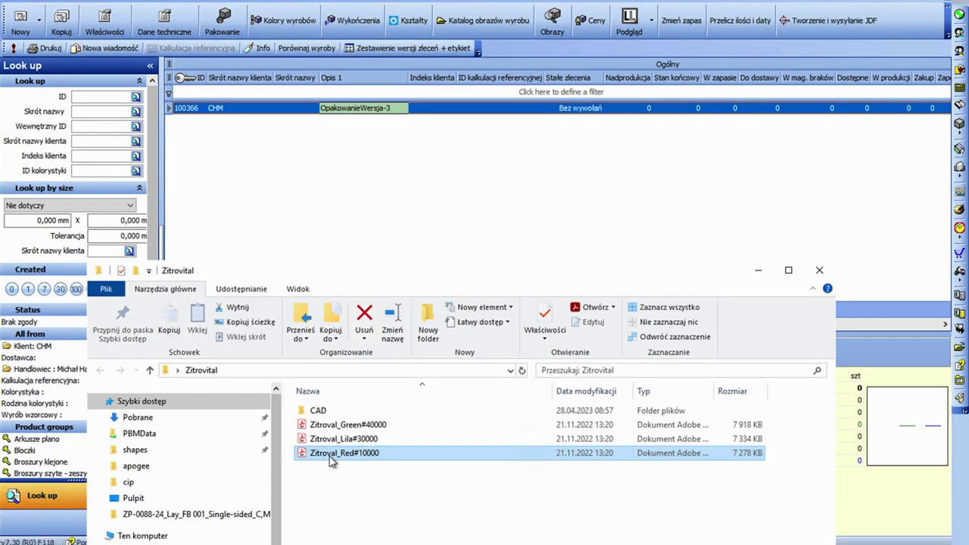
Attach the Zitroval_Red#10000 PDF to OpakowanieWersja-3 as new artwork and list the products created today
drag(331, 461, 362, 115)
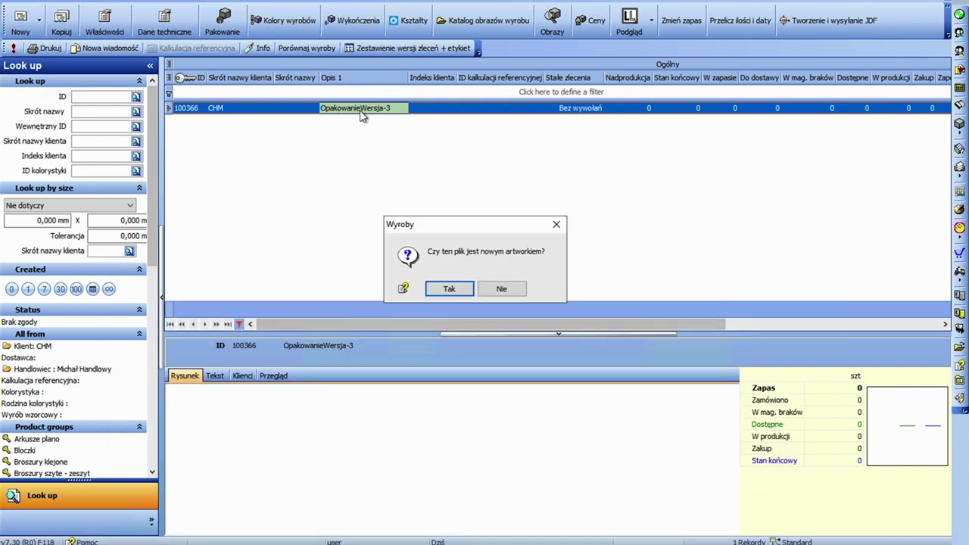
click(459, 294)
click(11, 289)
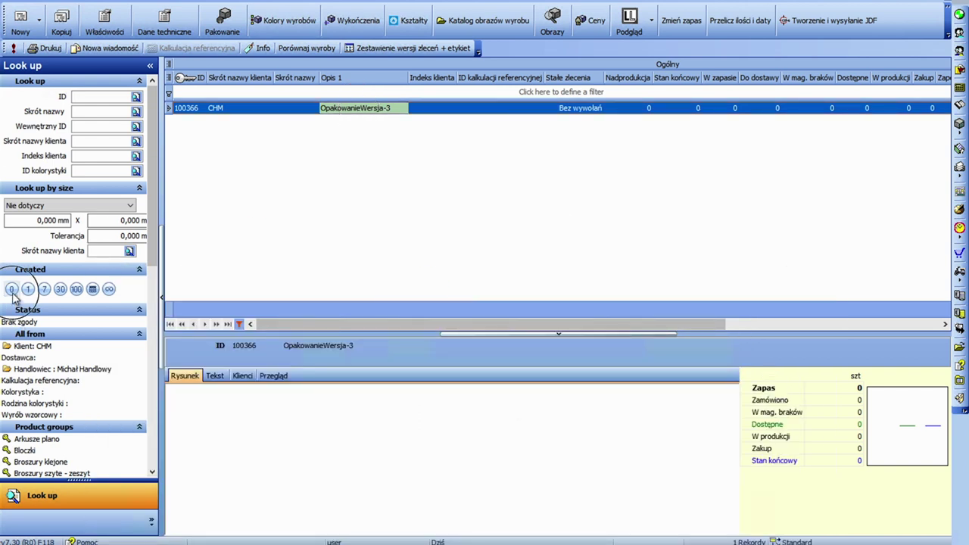
Assign PANTONE 7686 C (P7686C) as the spot colour of product OpakowanieWersja-2 and save its colour overview
double_click(372, 136)
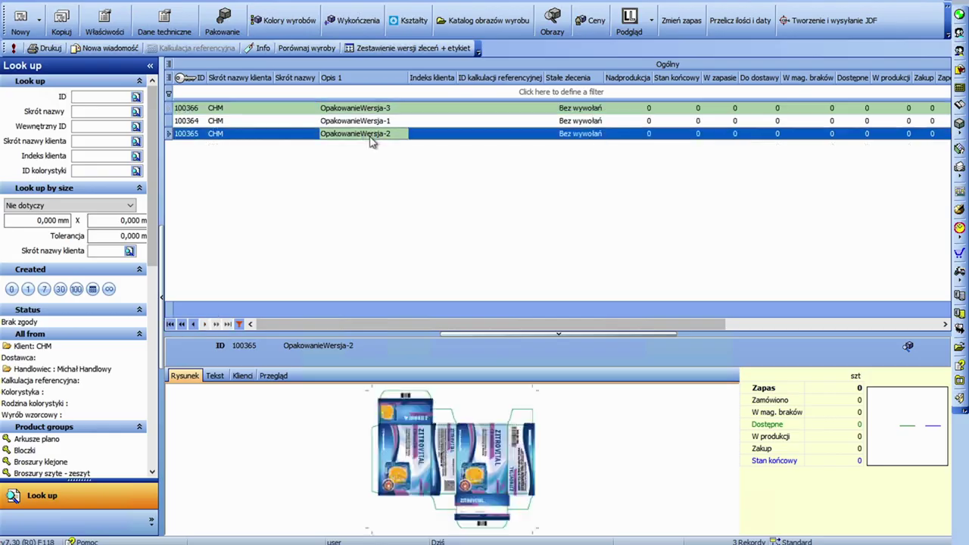
click(182, 362)
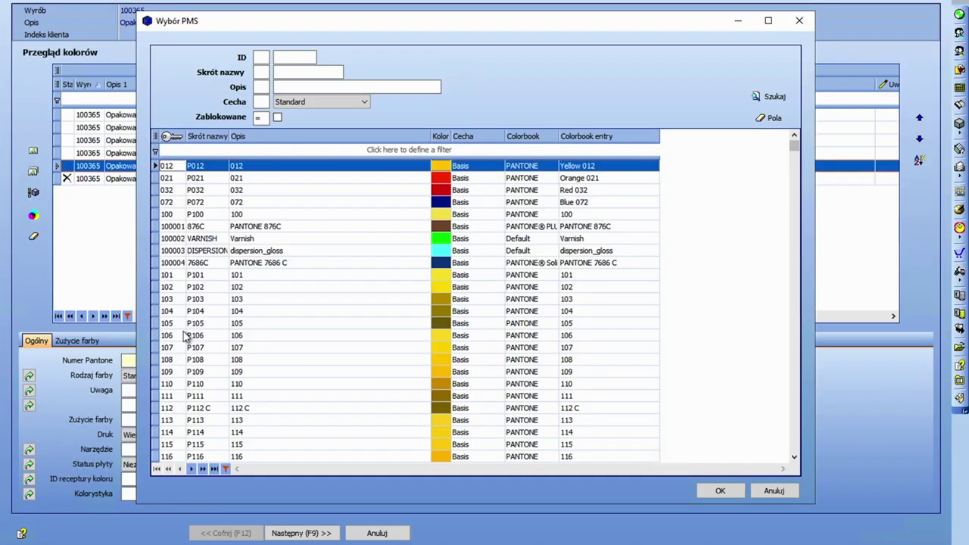
click(307, 150)
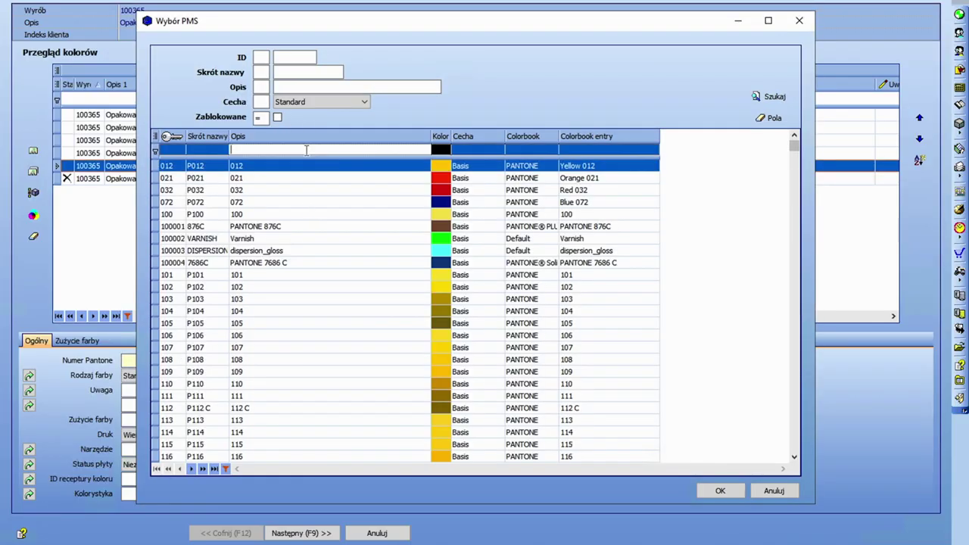
text(%7686)
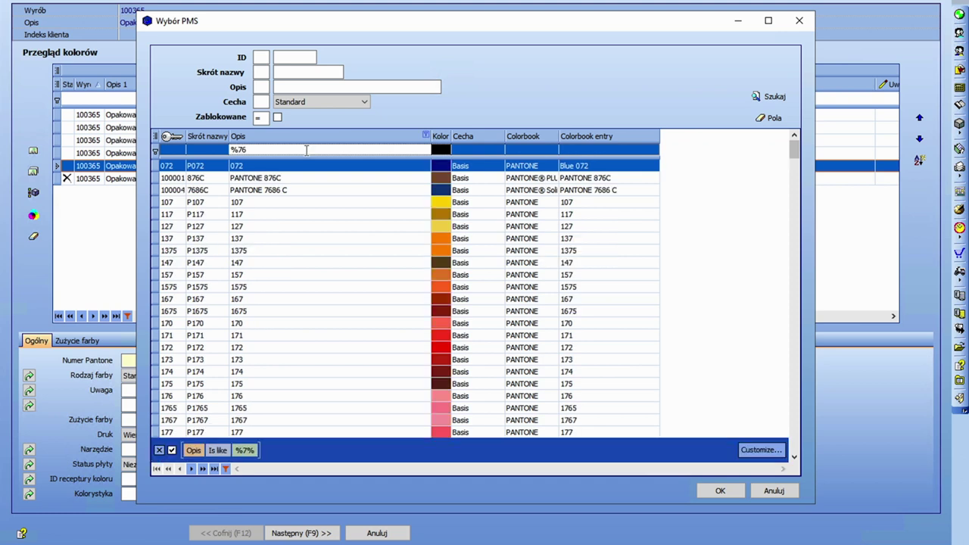
double_click(303, 179)
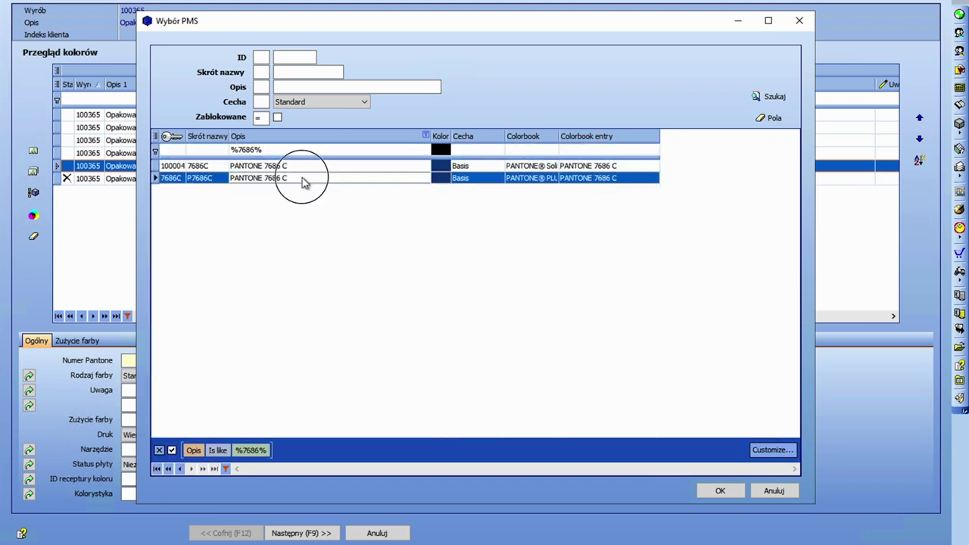
click(286, 533)
click(286, 533)
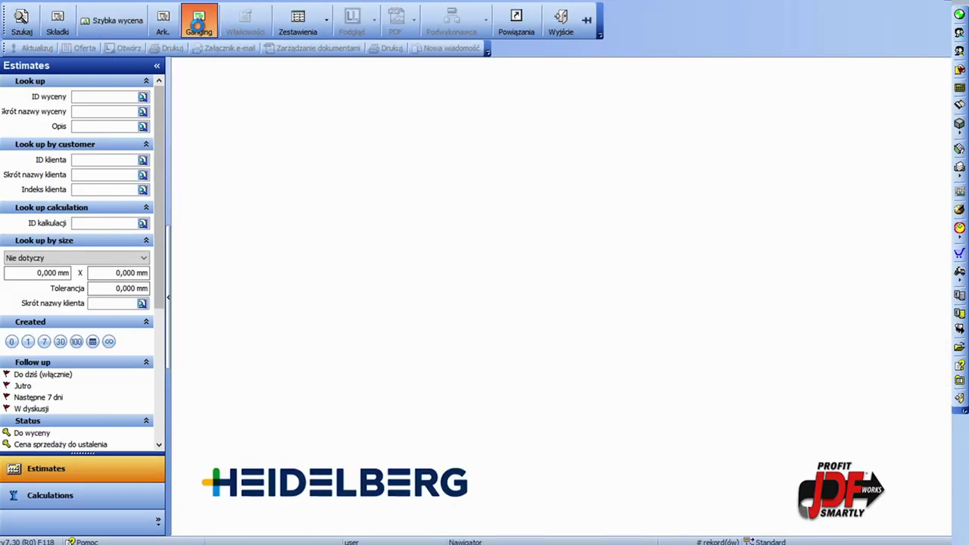
Start a new ganging estimate for customer CHM with the description Opakowanie-wycena
click(198, 28)
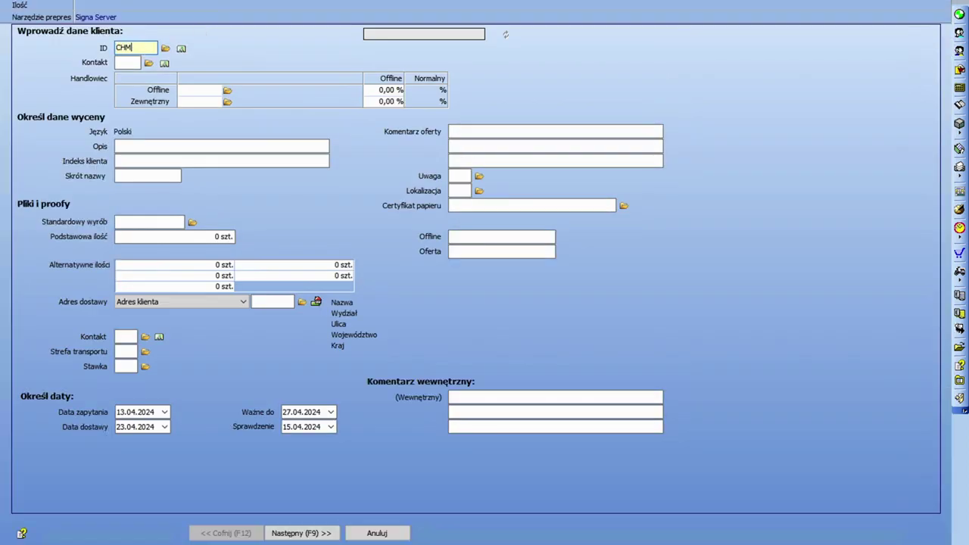
key(Tab)
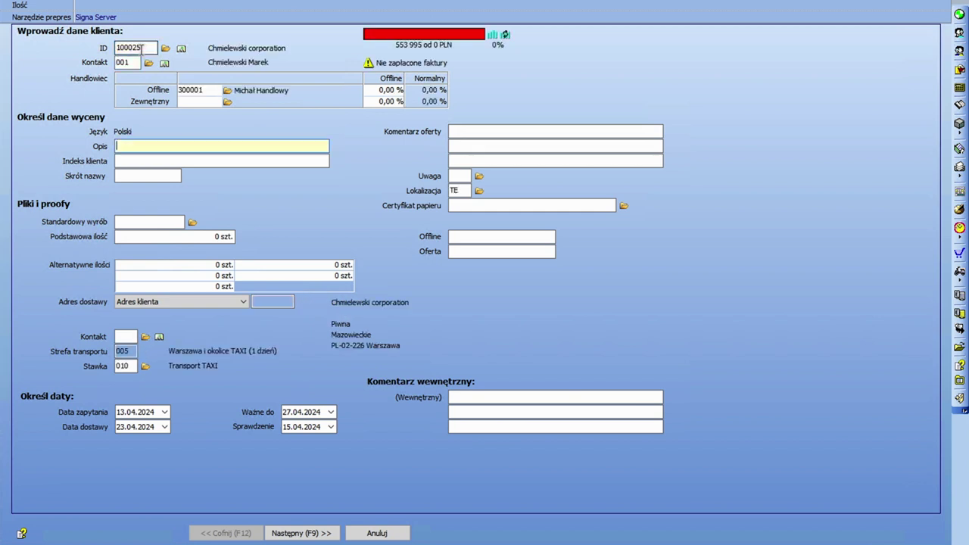
click(173, 147)
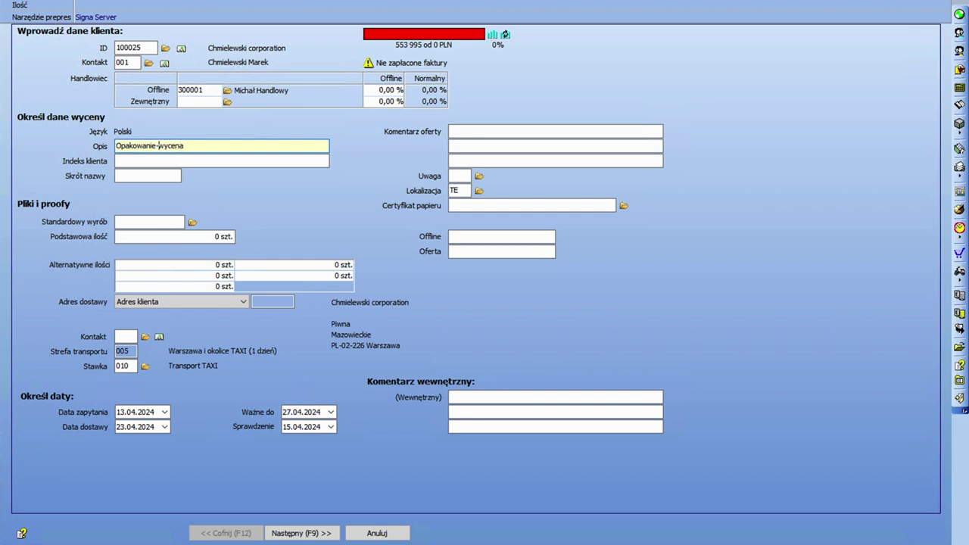
Set the estimate's standard product to Kartonik without finishing and its basic quantity to 10 000, and continue to the versions
click(195, 222)
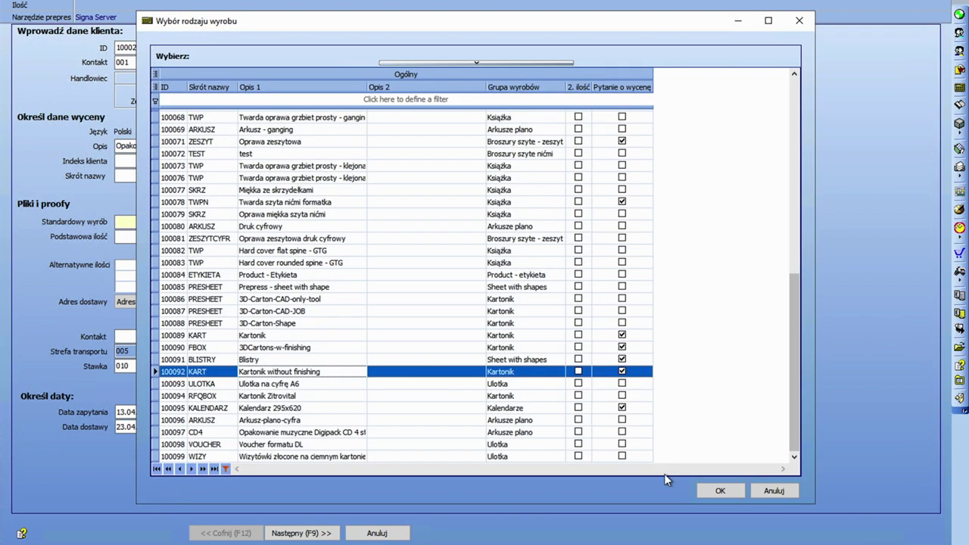
click(719, 490)
click(203, 238)
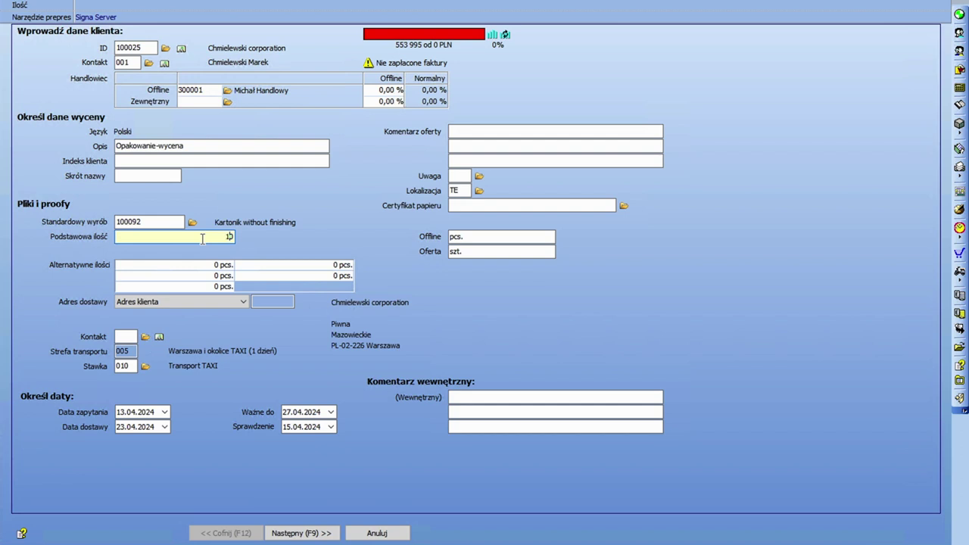
key(Tab)
click(306, 531)
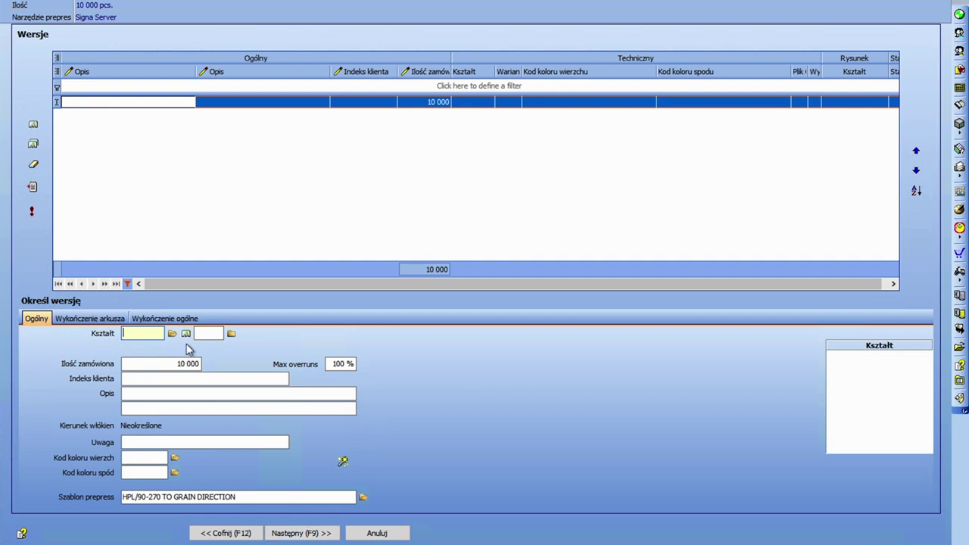
Assign the shape KształtZitrovital (000120) to the version and set its front colour code to 5
click(173, 334)
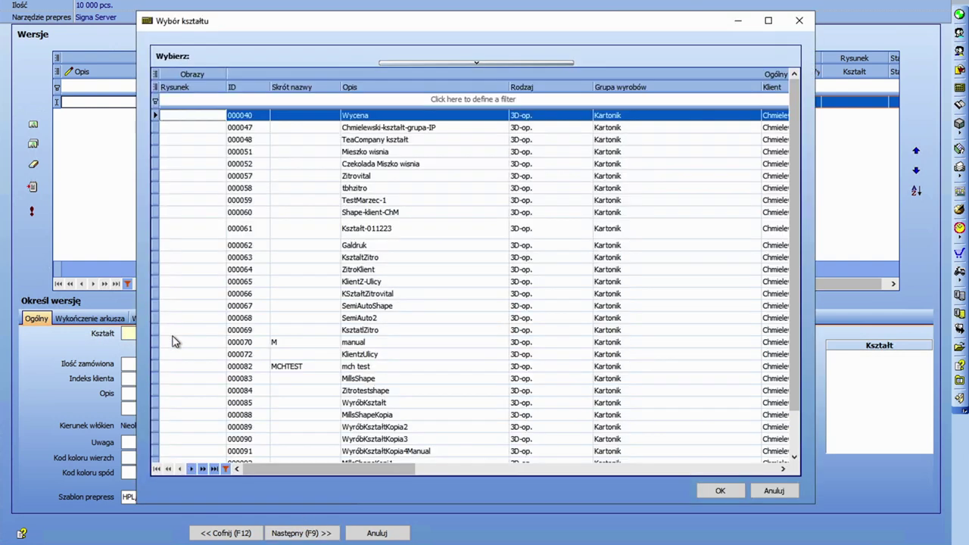
scroll(174, 341, down, 5)
scroll(173, 341, down, 3)
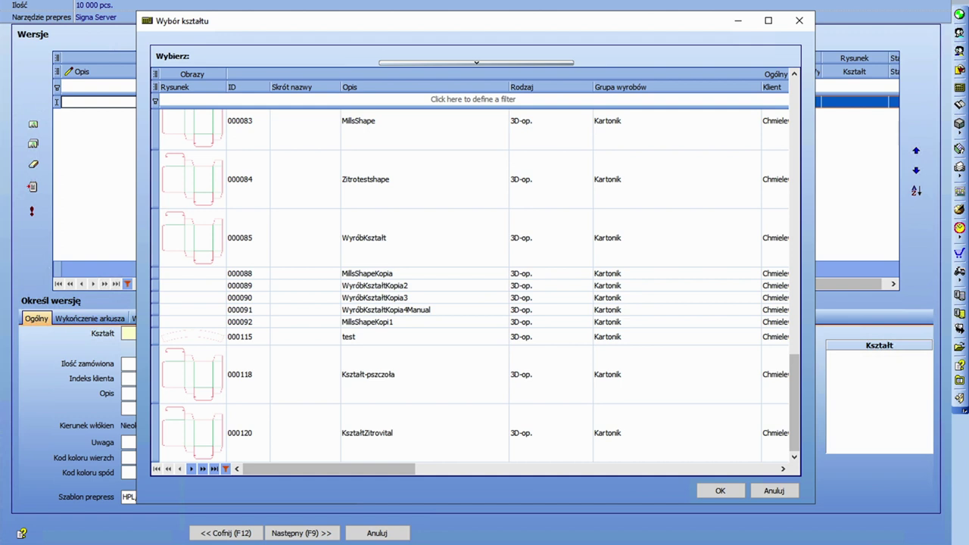
click(443, 451)
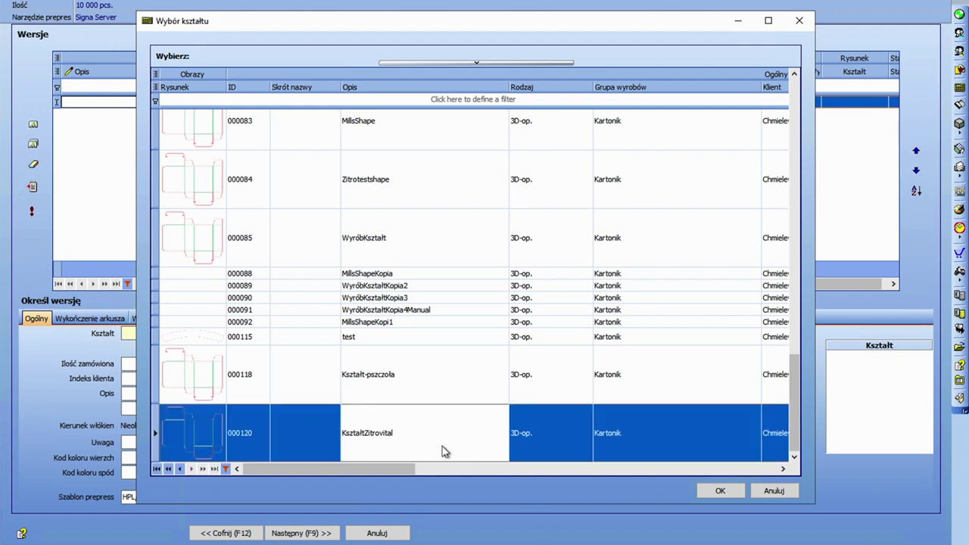
click(713, 489)
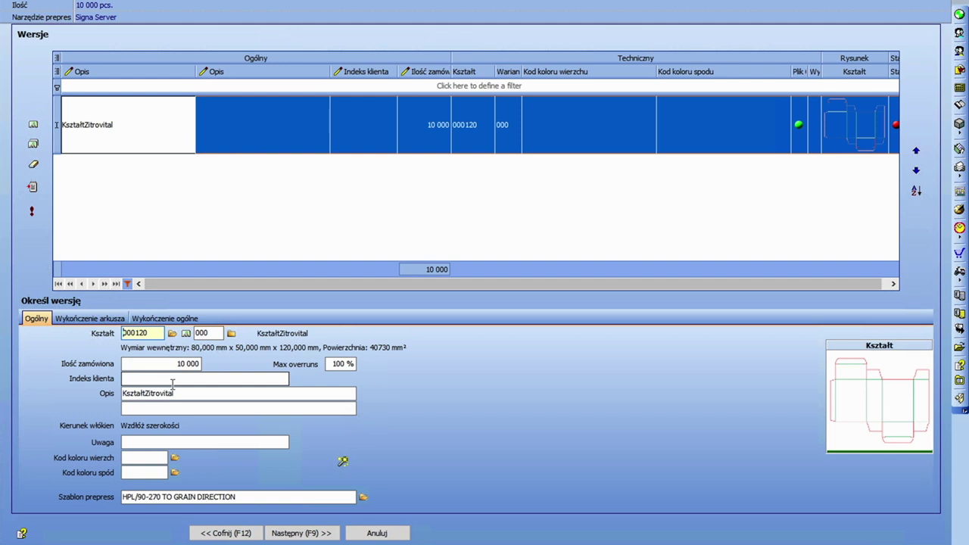
click(151, 458)
text(5)
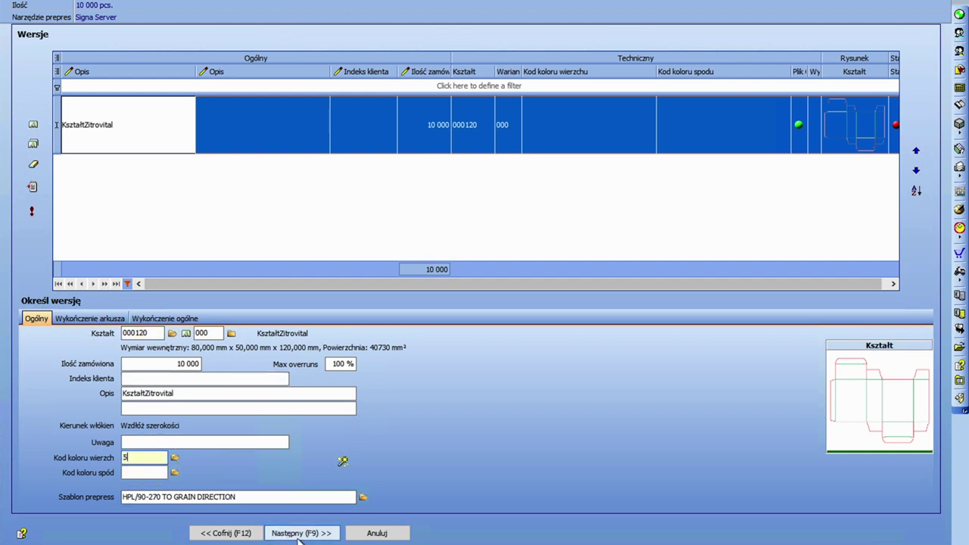
Select Lakierowanie dyspersyjne błysk (front) and Sztancowanie as sheet finishing, and accept the two 1060 x 750 mm GC1 Alaska White papers
click(108, 320)
click(48, 364)
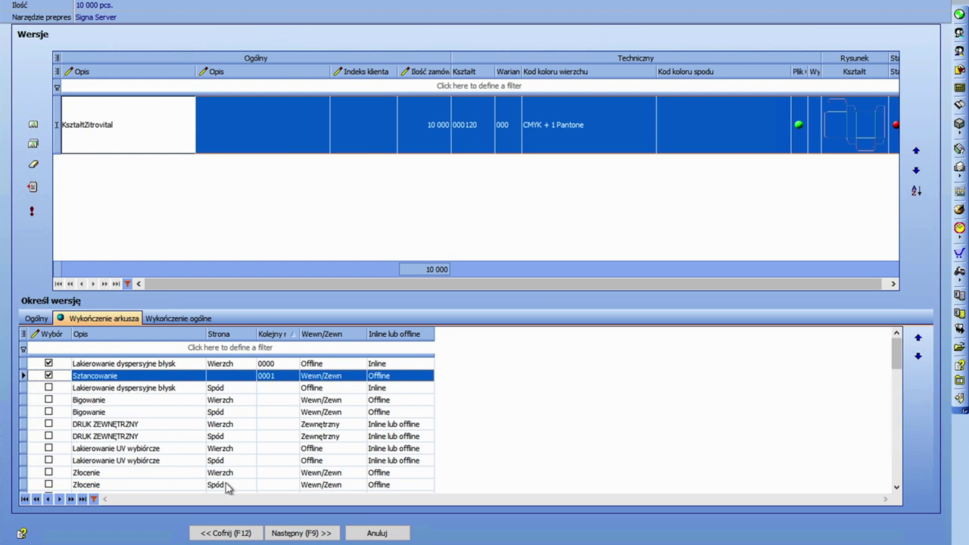
click(301, 530)
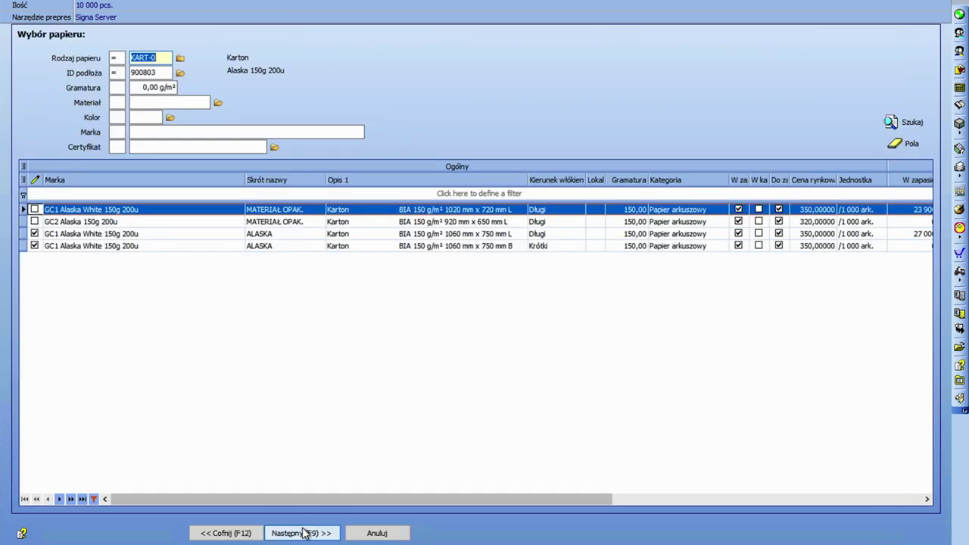
click(303, 532)
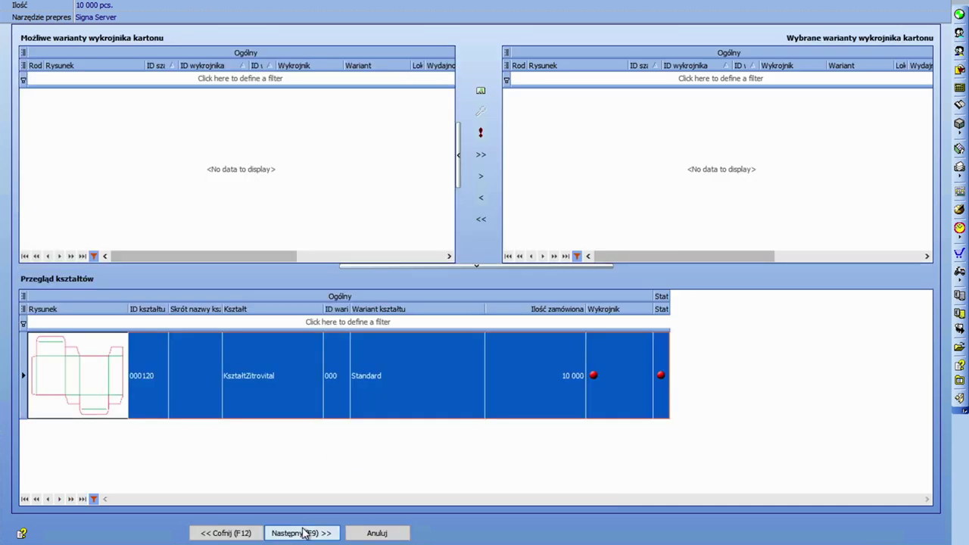
Start a new die described as Standard and set its tool type to CARTON (Wykrojnik - carton die)
click(480, 90)
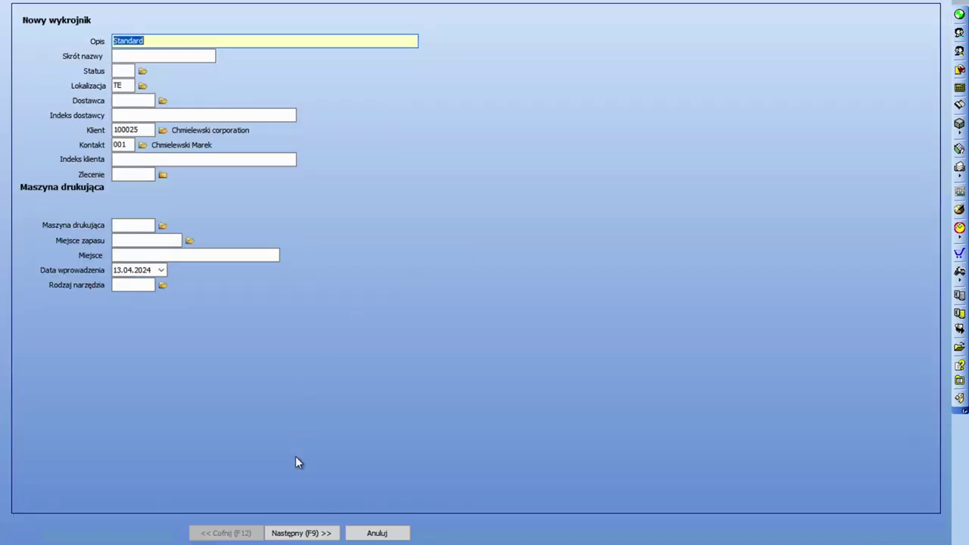
click(309, 532)
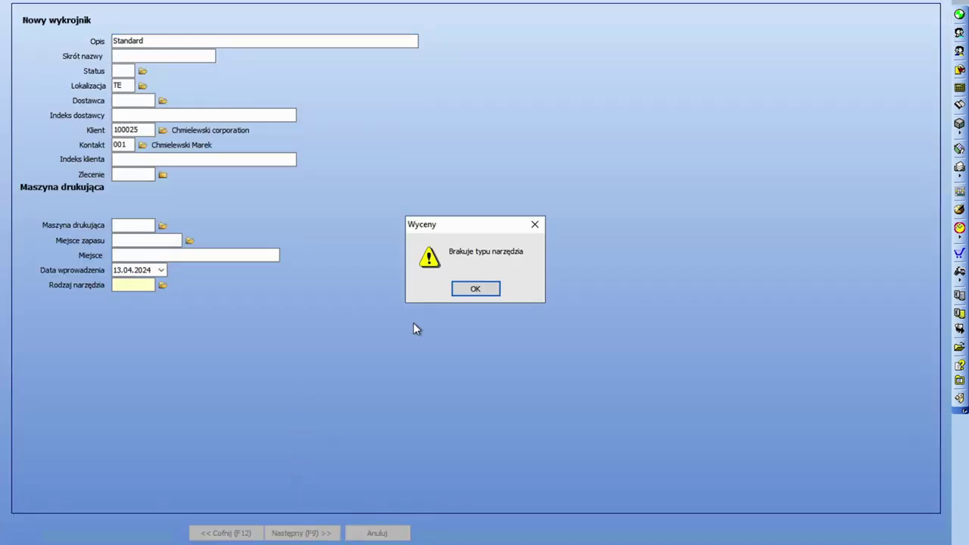
click(479, 286)
click(163, 286)
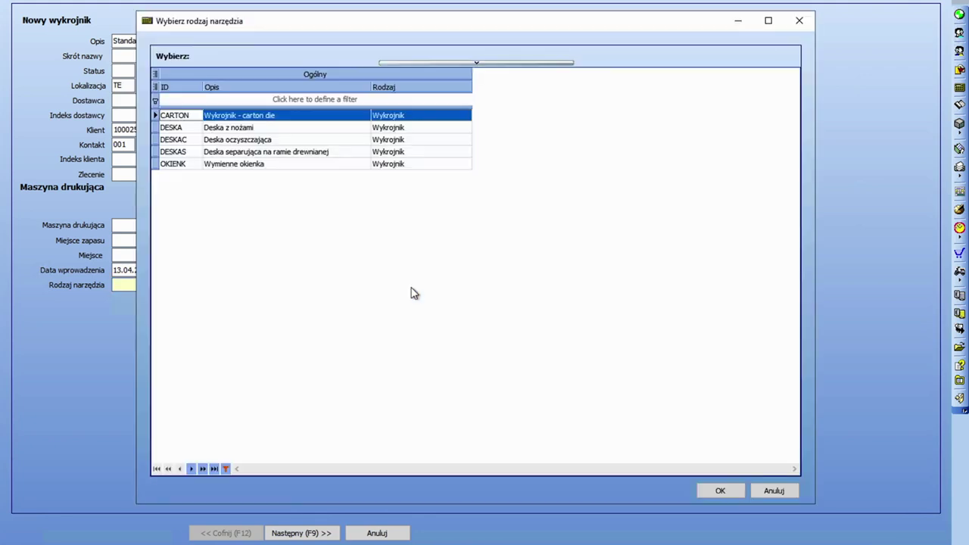
double_click(250, 115)
Finish creating the die, with its tool order created and sent as JDF
click(301, 532)
click(301, 532)
click(301, 533)
click(300, 533)
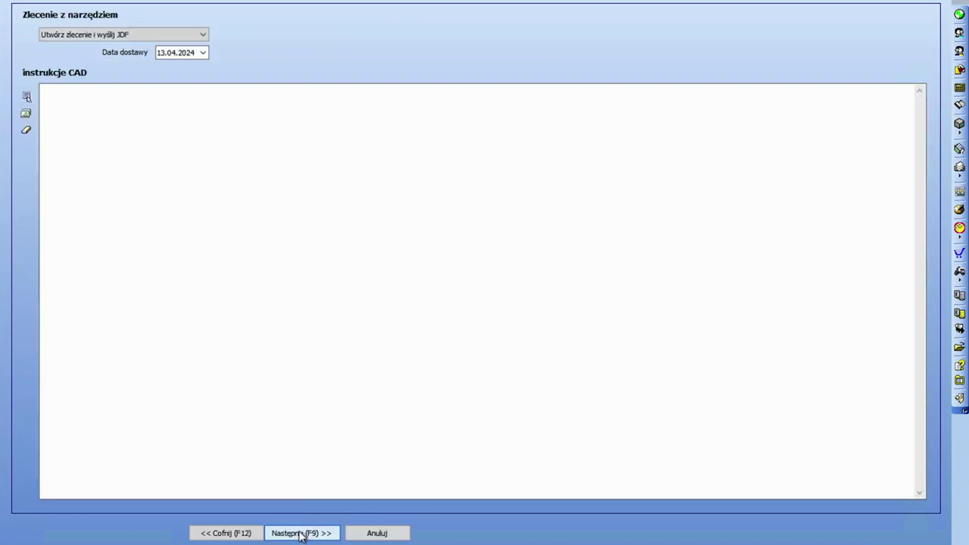
click(300, 532)
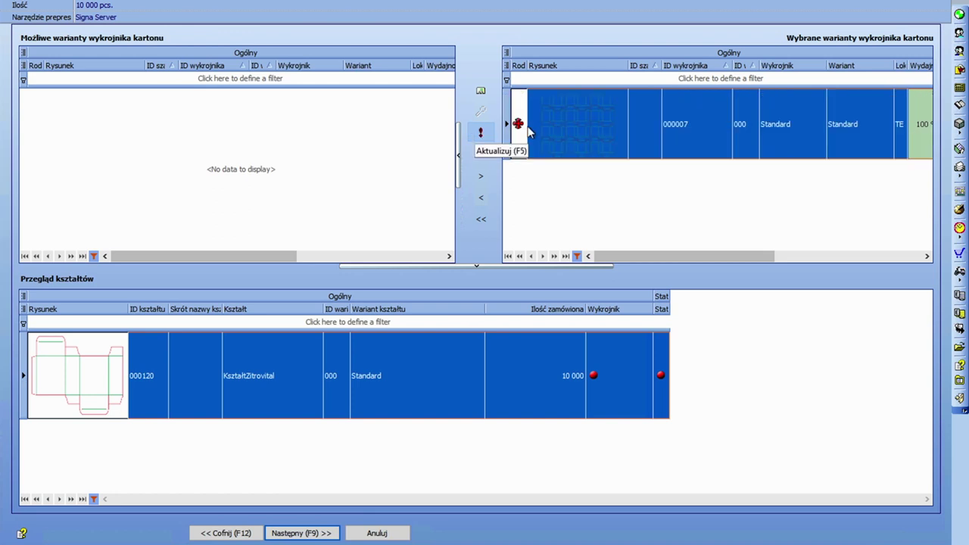
mouse_move(560, 121)
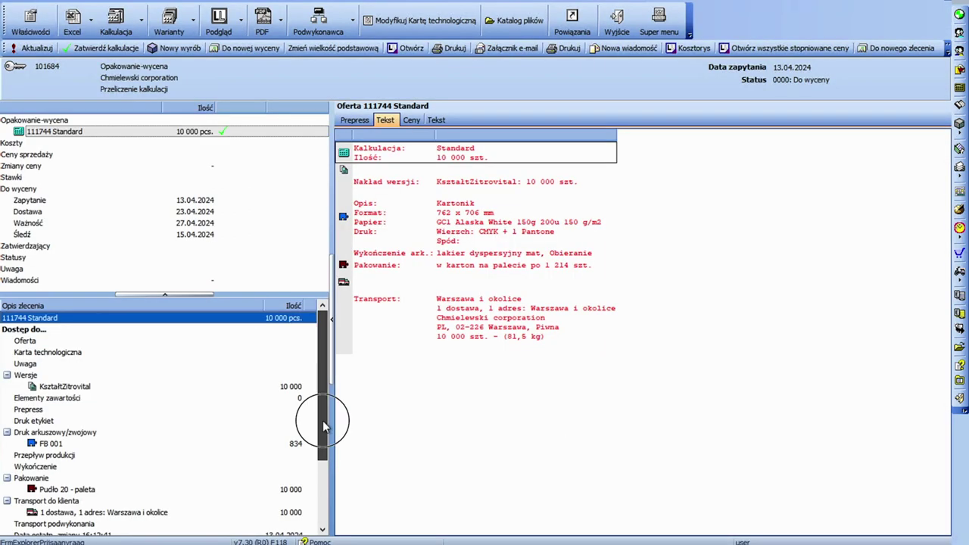
Review the calculation's cost overview and open the sheet printing details for FB 001
scroll(323, 482, down, 3)
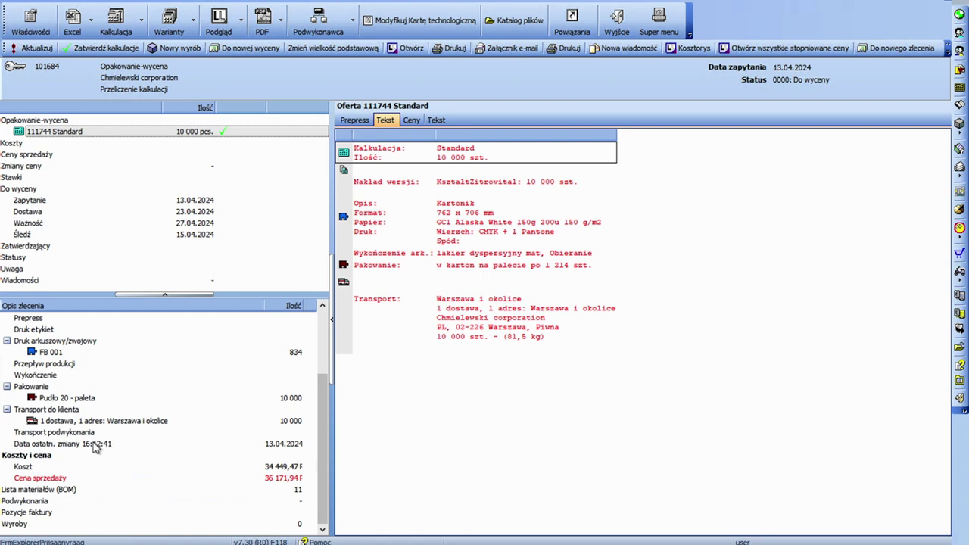
click(40, 466)
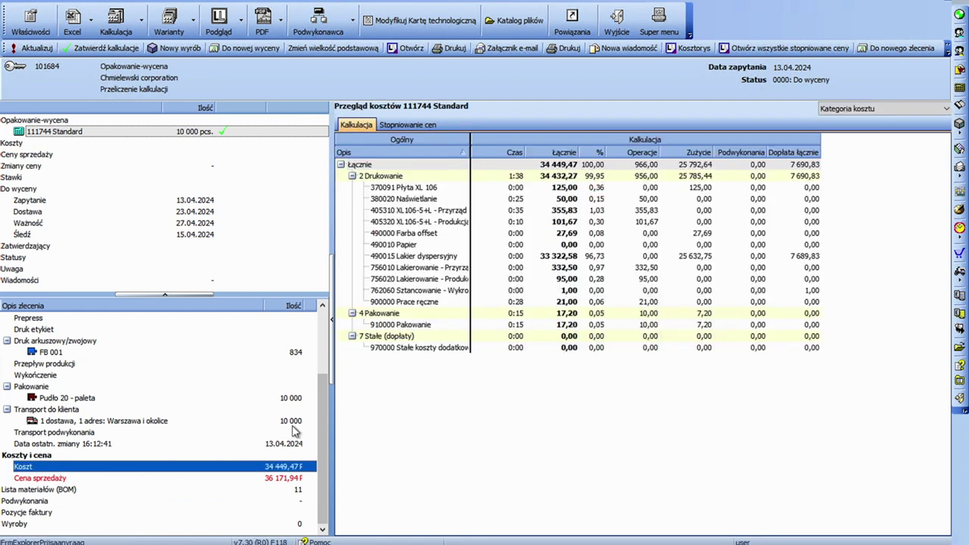
scroll(320, 363, up, 3)
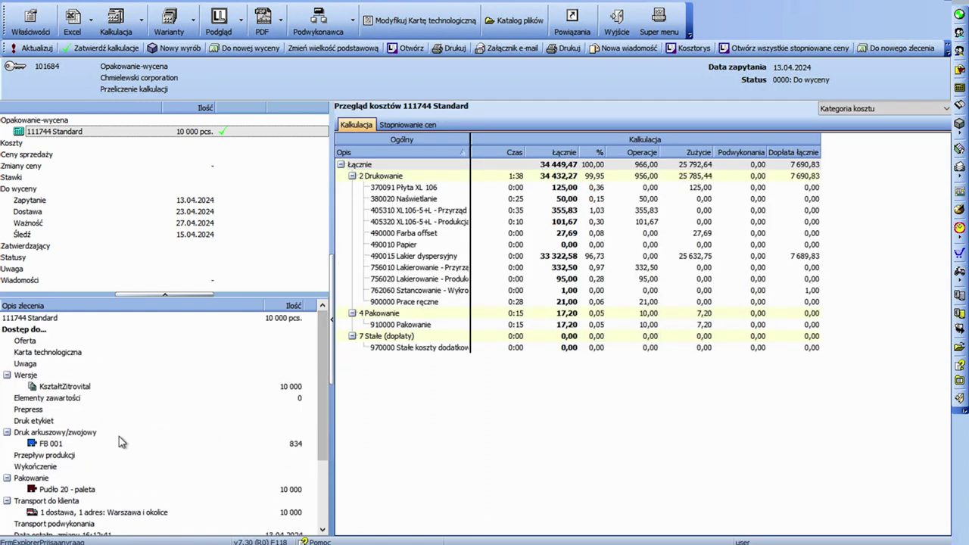
click(84, 436)
double_click(84, 436)
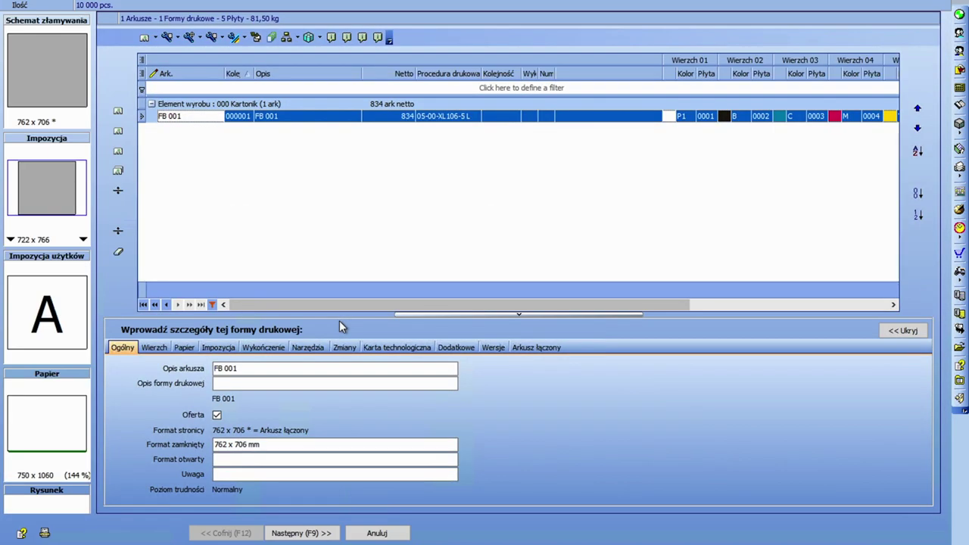
Open the combined-sheet ganging report for FB 001 and examine its total values, press sheet and article data
click(531, 349)
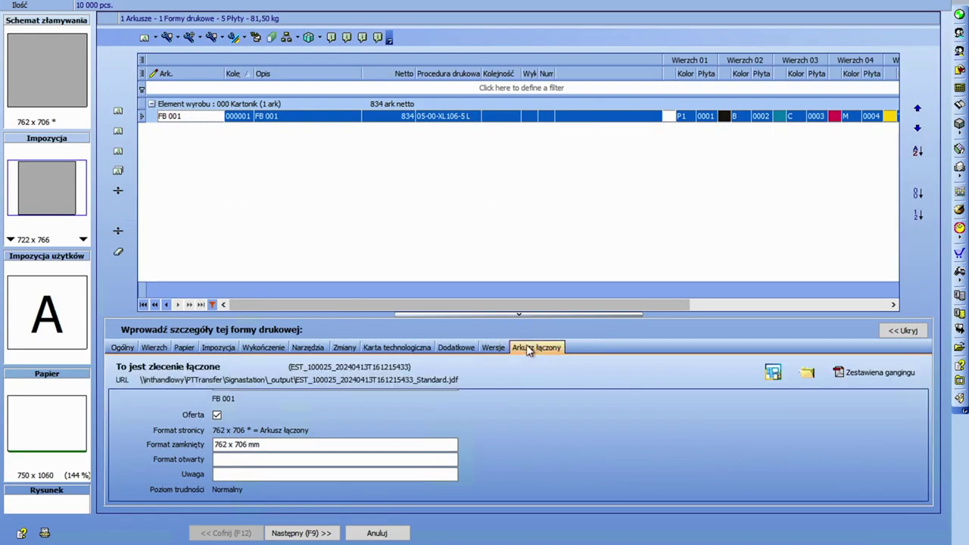
click(865, 381)
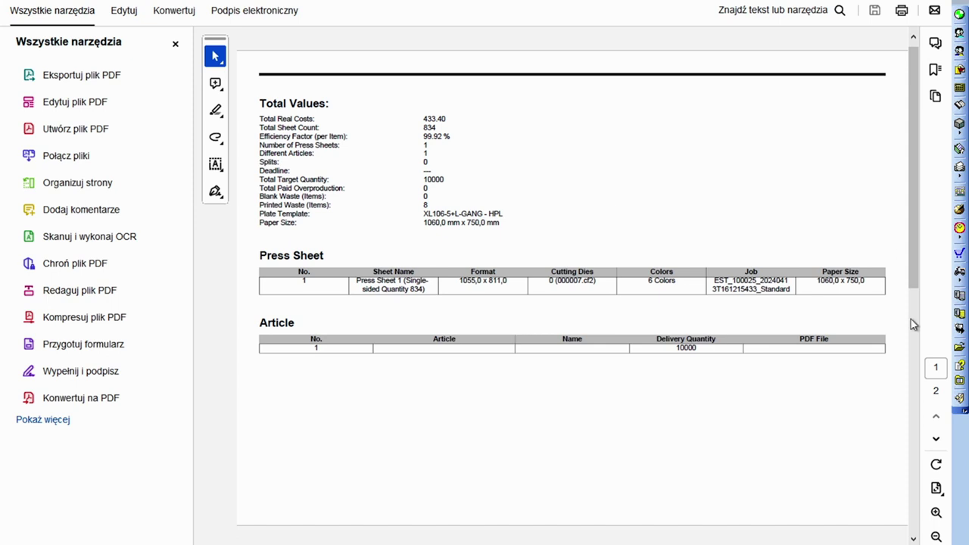
click(914, 324)
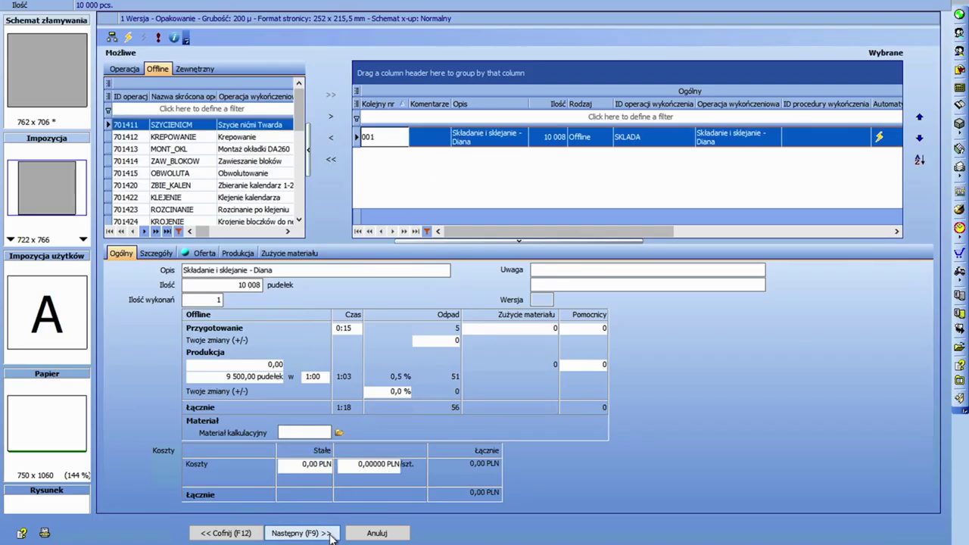
Accept the Składanie i sklejanie - Diana finishing, complete the calculation and view its production flow diagram
click(330, 534)
click(328, 533)
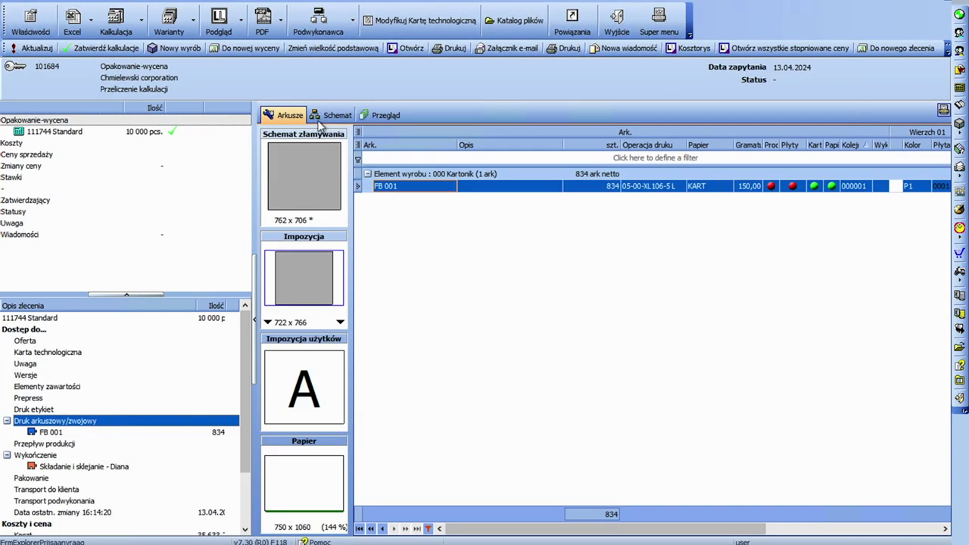
click(325, 115)
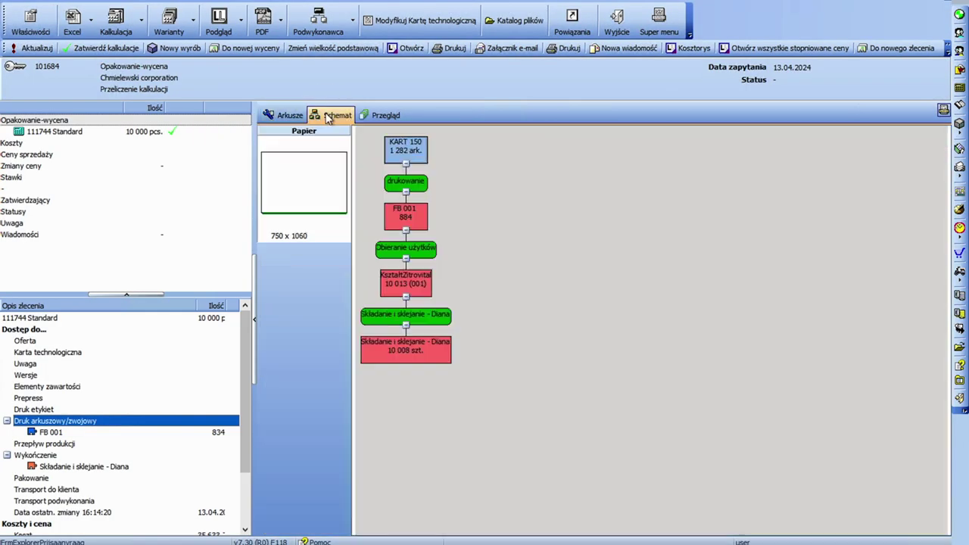
mouse_move(393, 327)
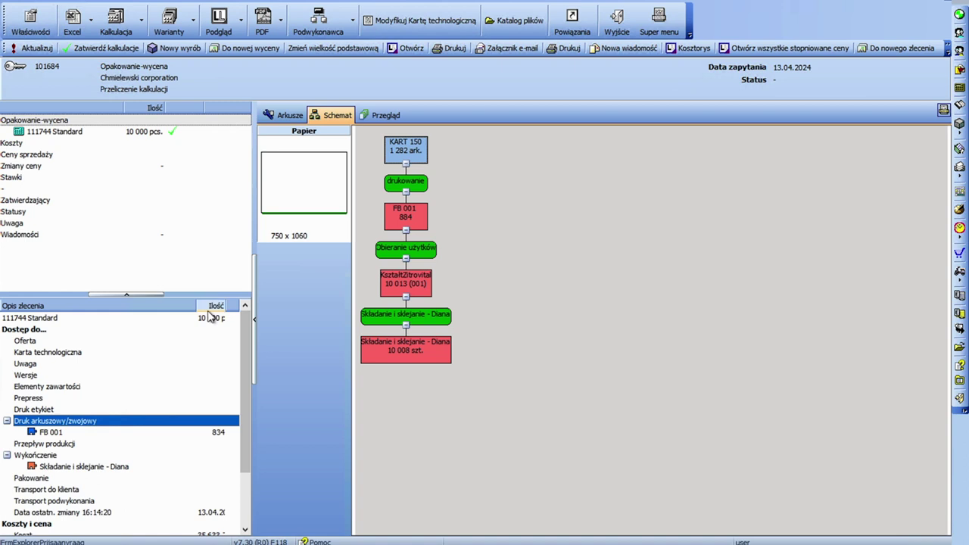
Examine the packaging, customer transport, and cost and price entries of the Standard calculation
click(46, 478)
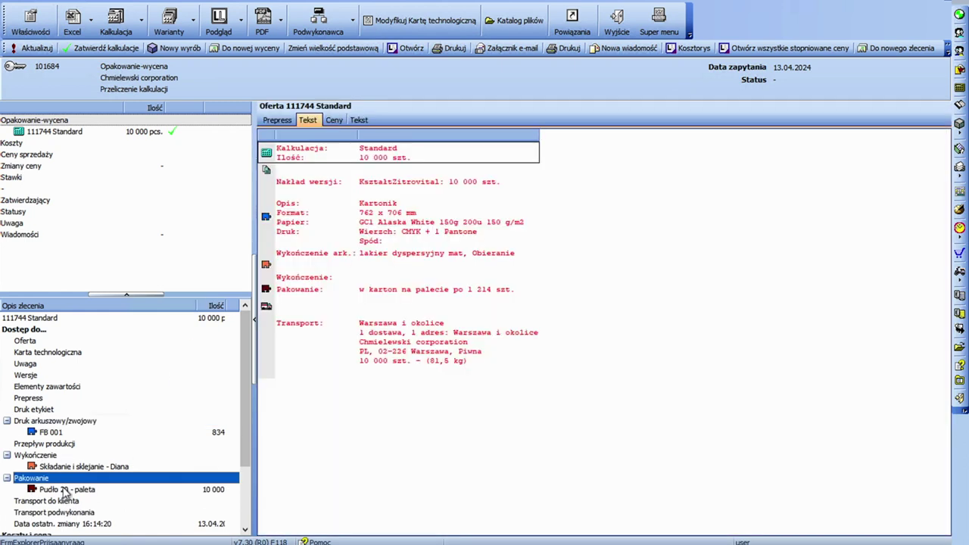
click(64, 489)
scroll(227, 390, down, 3)
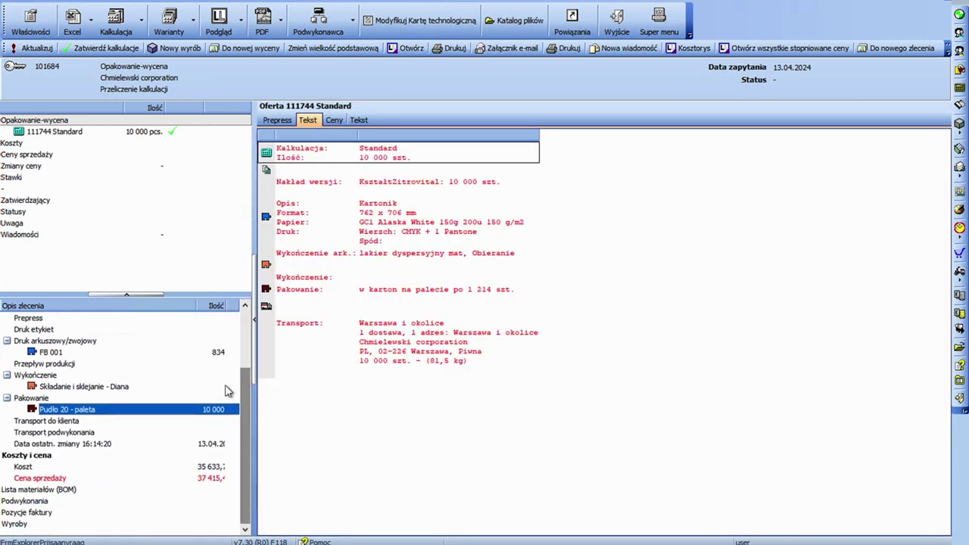
click(73, 422)
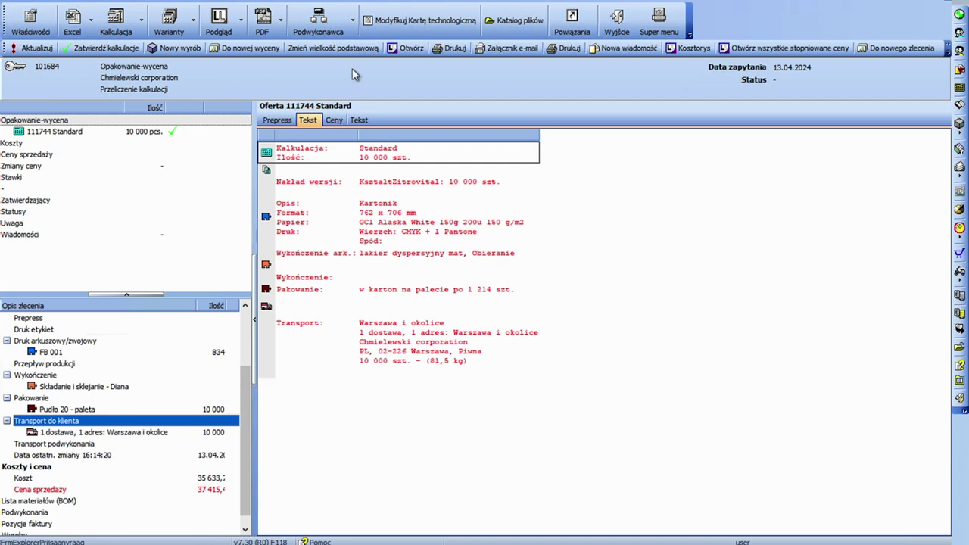
Preview the printed offer through to its price and payment terms, and close the preview
click(401, 49)
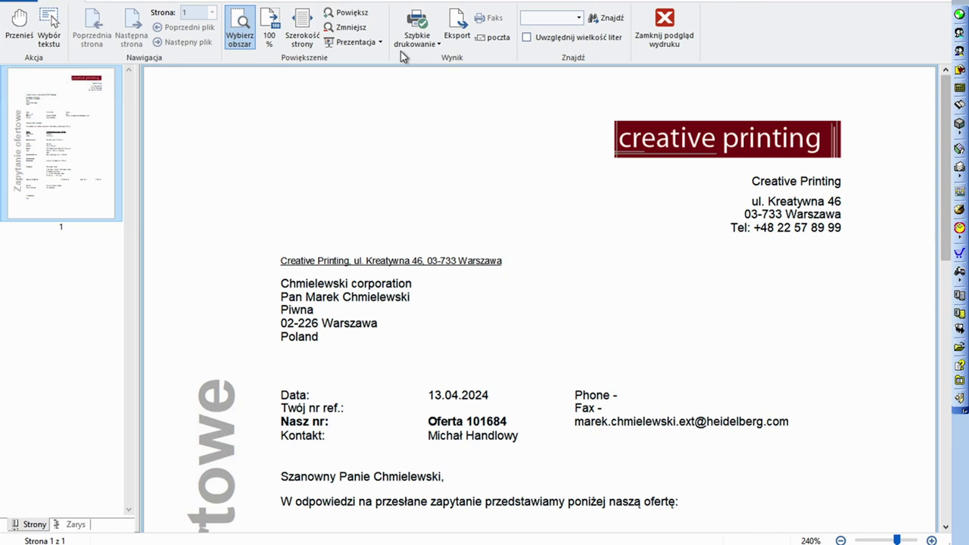
scroll(716, 216, down, 10)
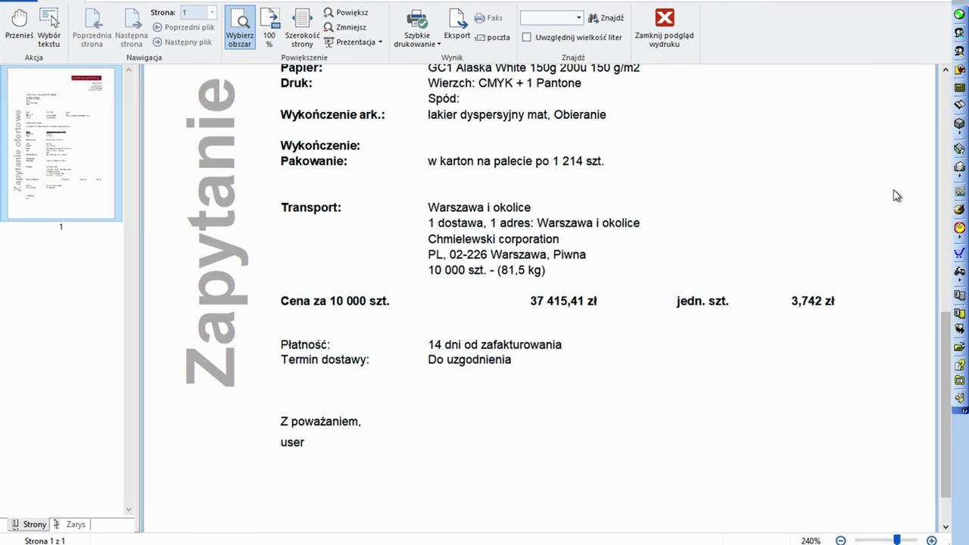
key(Escape)
Prepare the offer as an e-mail attachment with the Oferta template in Polish, and accept the customer as recipient
click(506, 48)
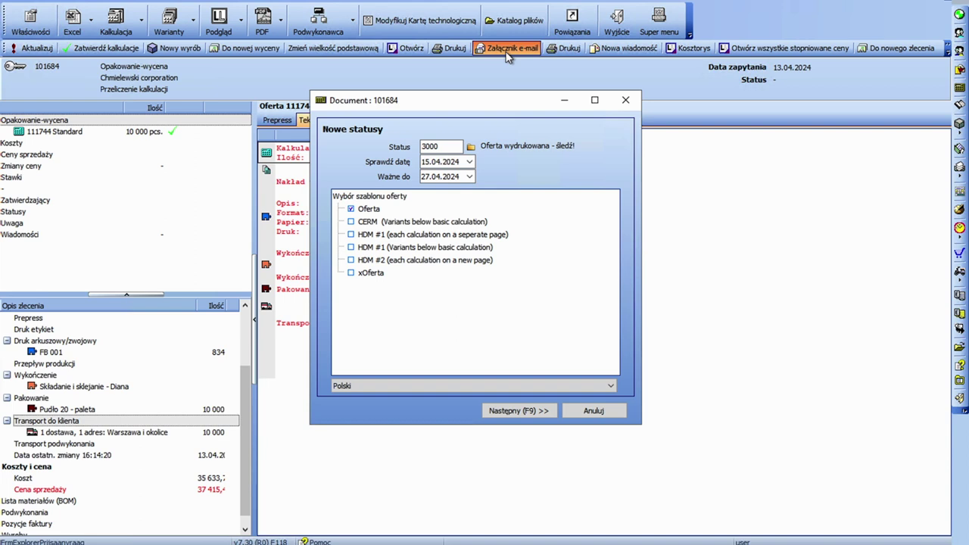
key(F9)
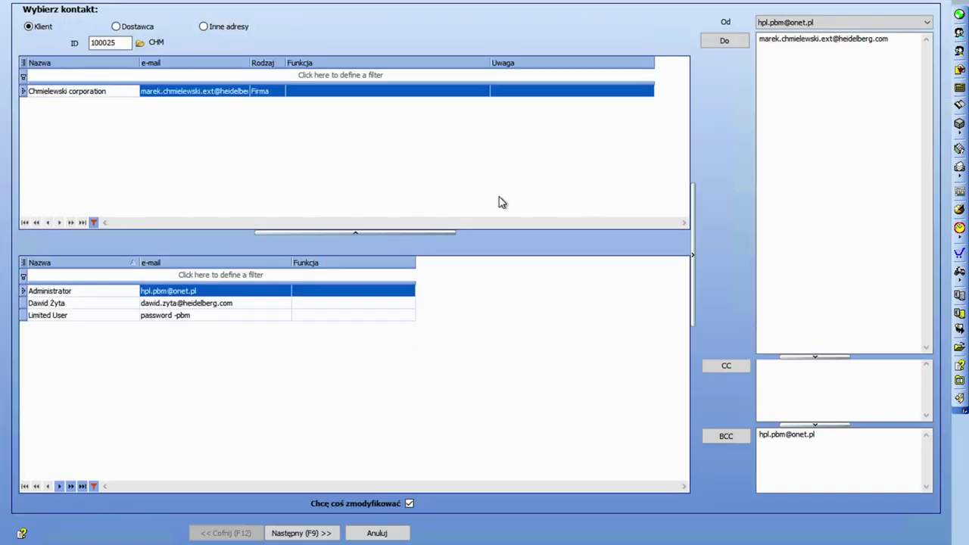
click(301, 532)
Start a sales order for the customer with delivery date 26.04.2024 and shipping date 25.04.2024, and continue to its shipment lines
click(55, 23)
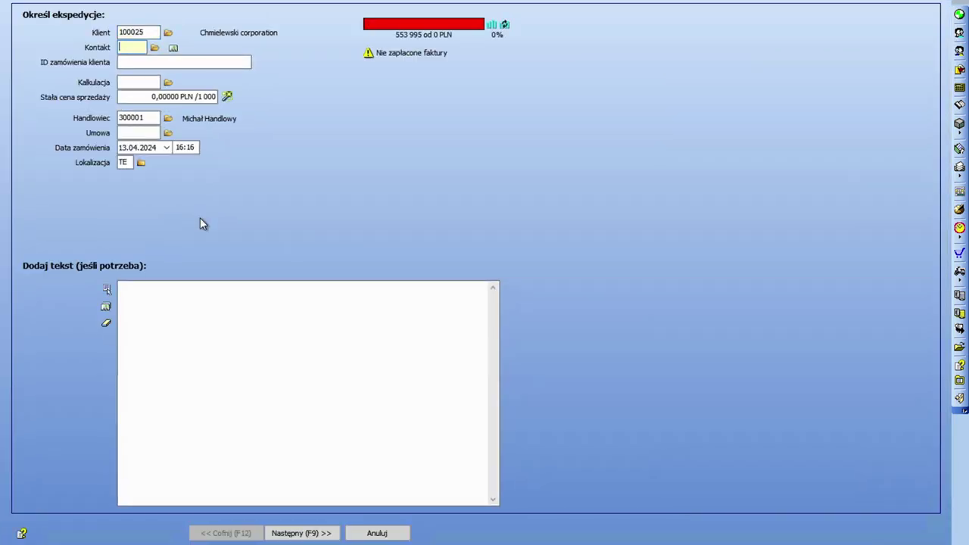
click(299, 533)
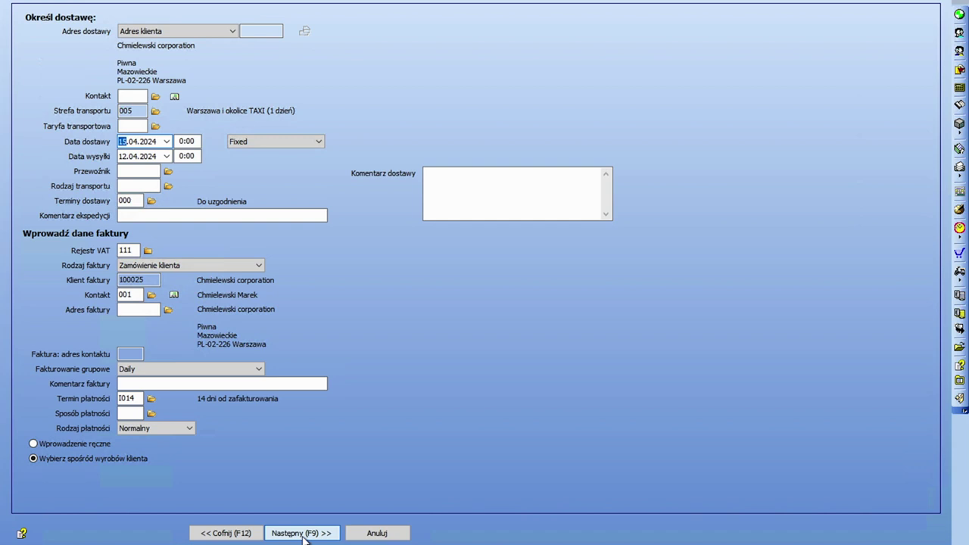
click(166, 142)
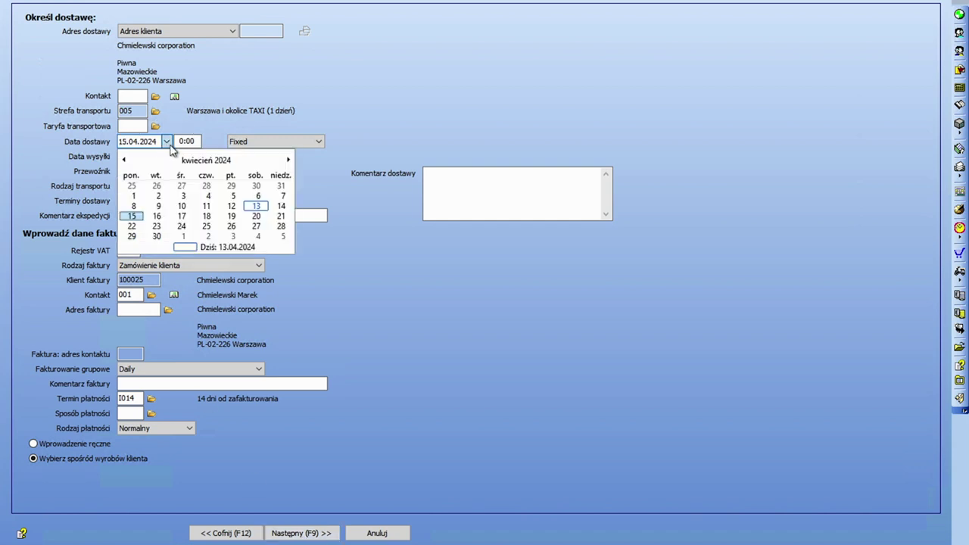
click(231, 225)
click(123, 156)
text(2504)
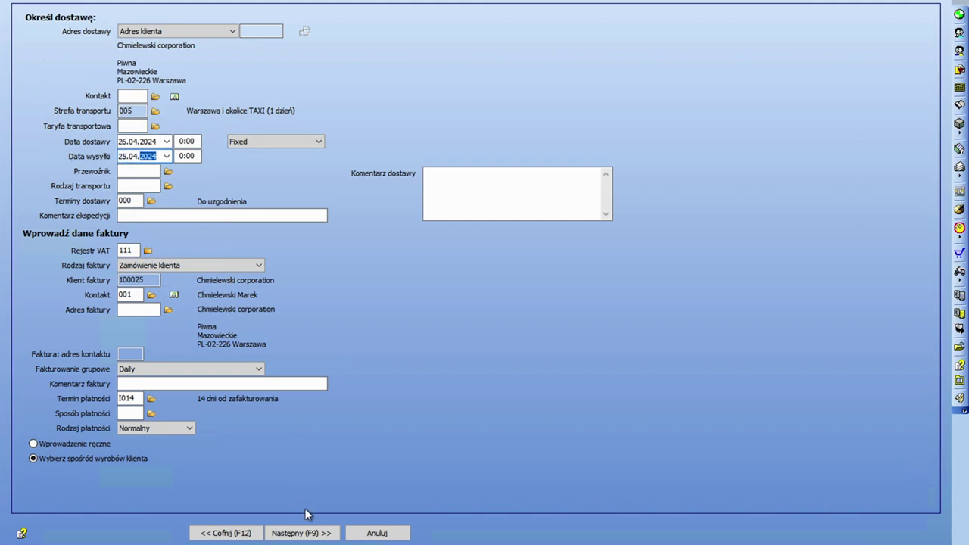
click(303, 533)
click(305, 534)
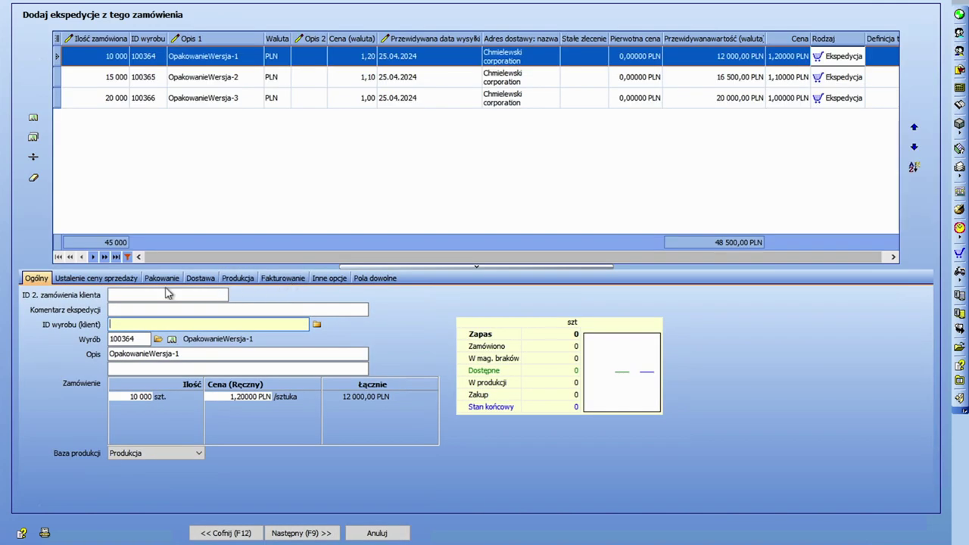
Check the OpakowanieWersja-2 and OpakowanieWersja-3 shipment lines, including packaging and delivery details, and complete the order
click(156, 76)
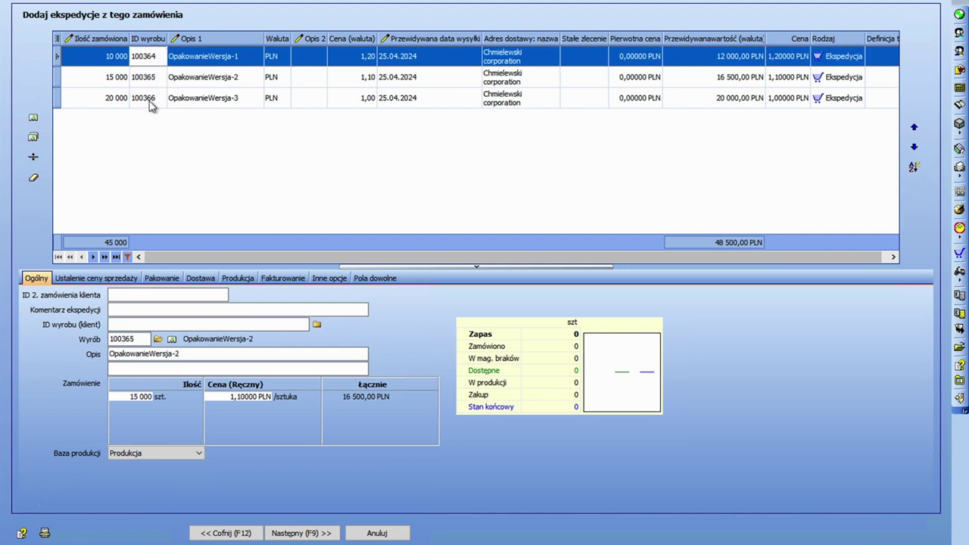
click(152, 98)
click(106, 278)
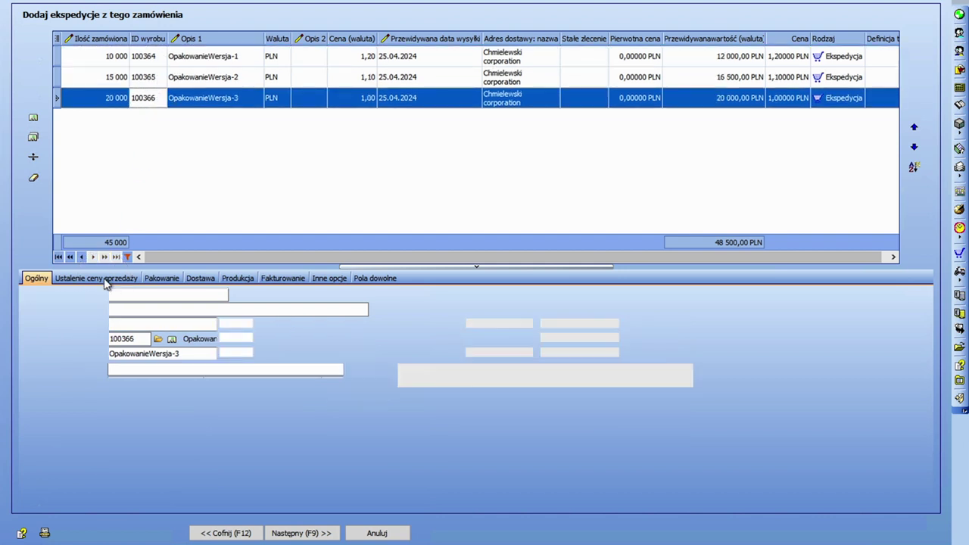
click(169, 278)
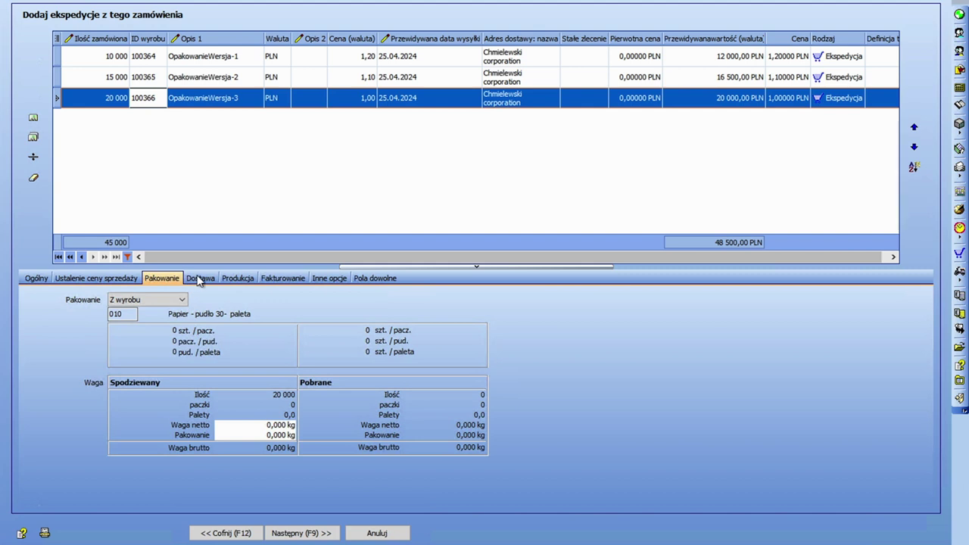
click(201, 279)
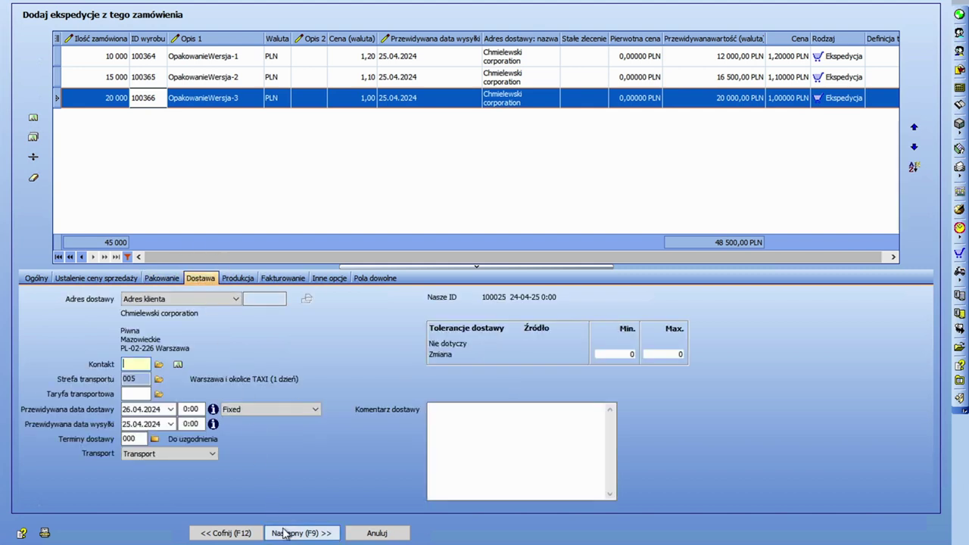
click(285, 529)
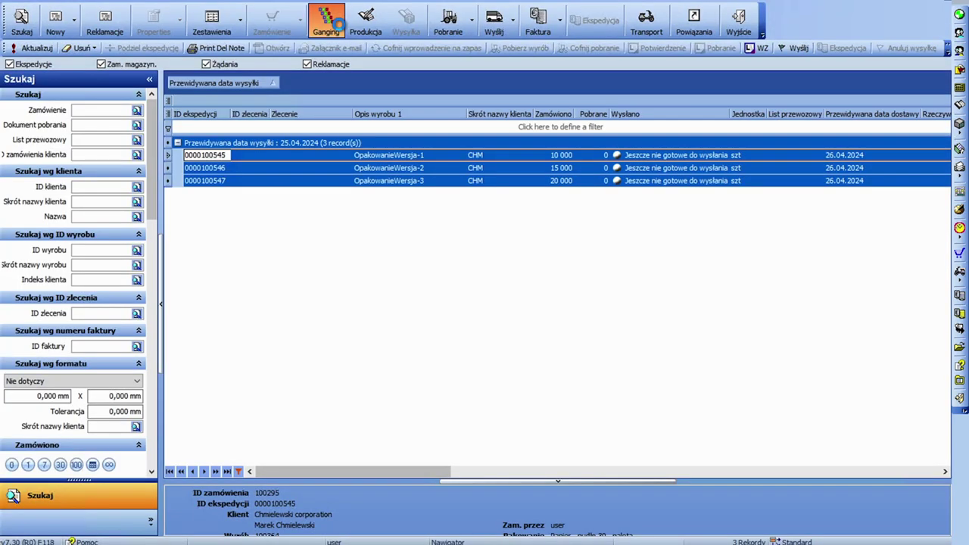
Start ganging the three carton shipments, check their artwork and colour separations, and continue to the job definition
click(337, 24)
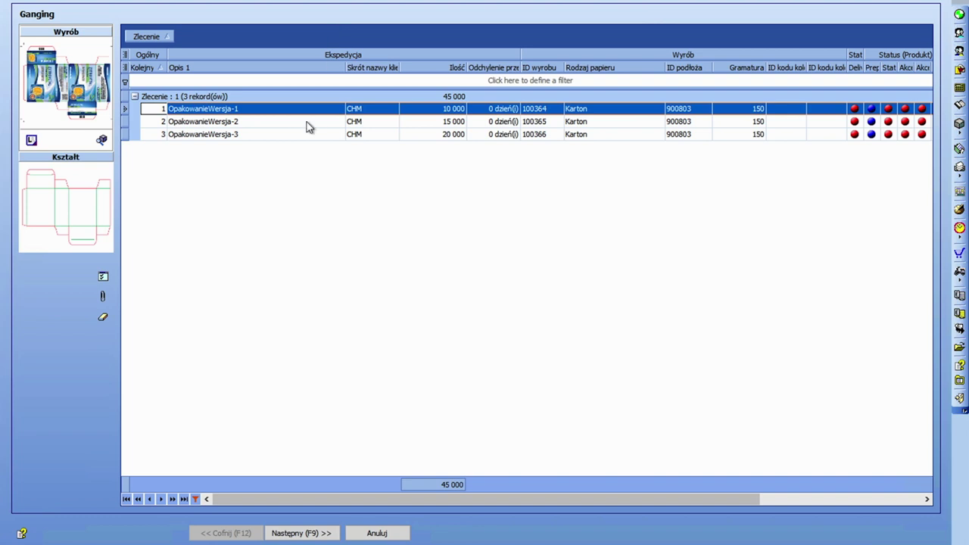
click(306, 122)
click(305, 136)
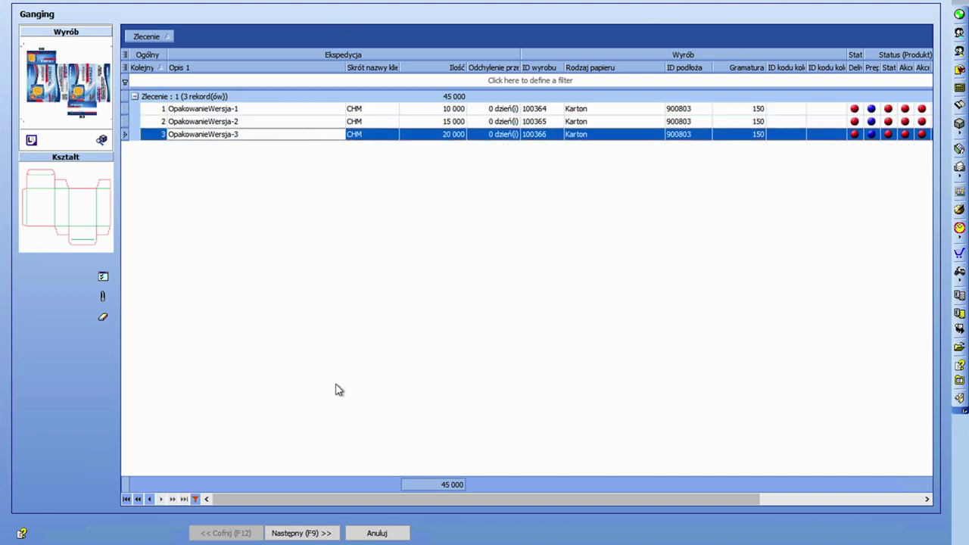
drag(286, 497, 440, 493)
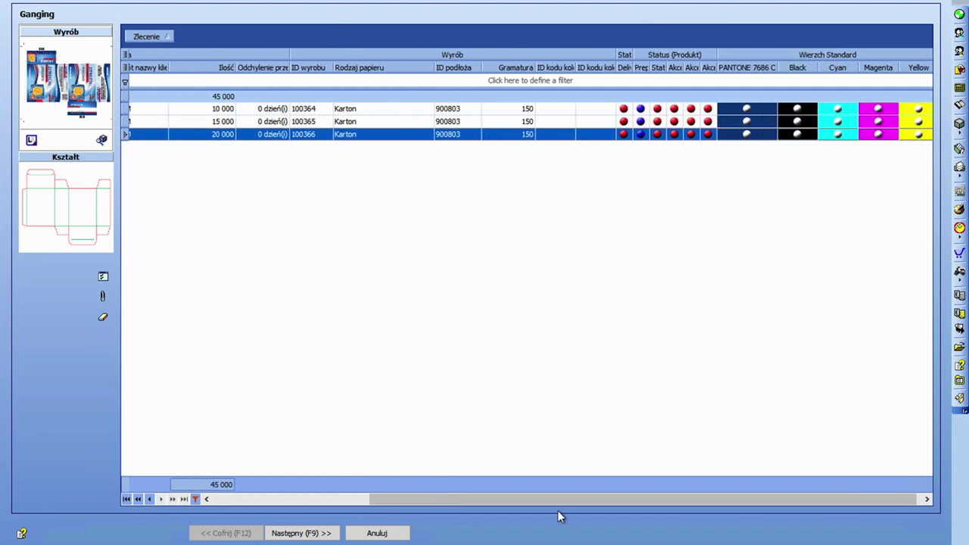
drag(550, 502, 655, 335)
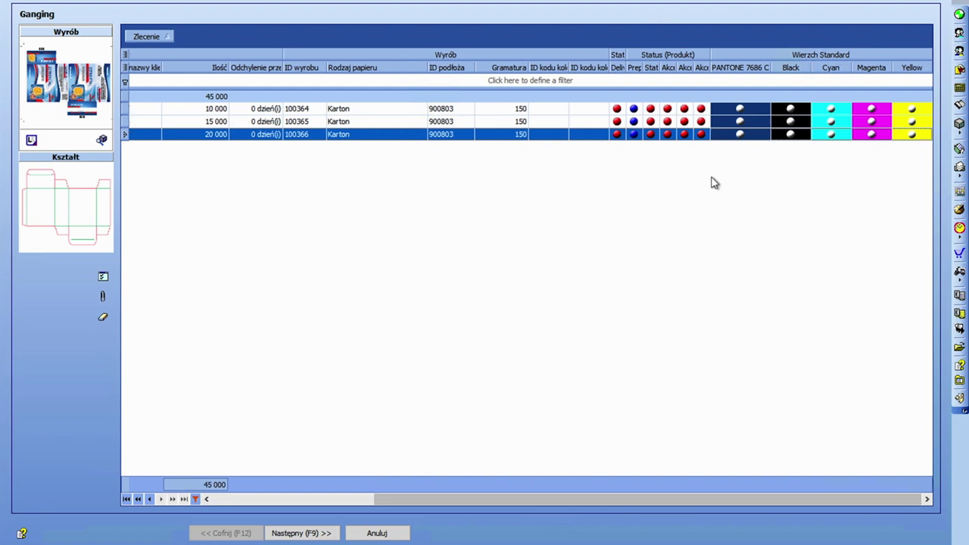
click(277, 532)
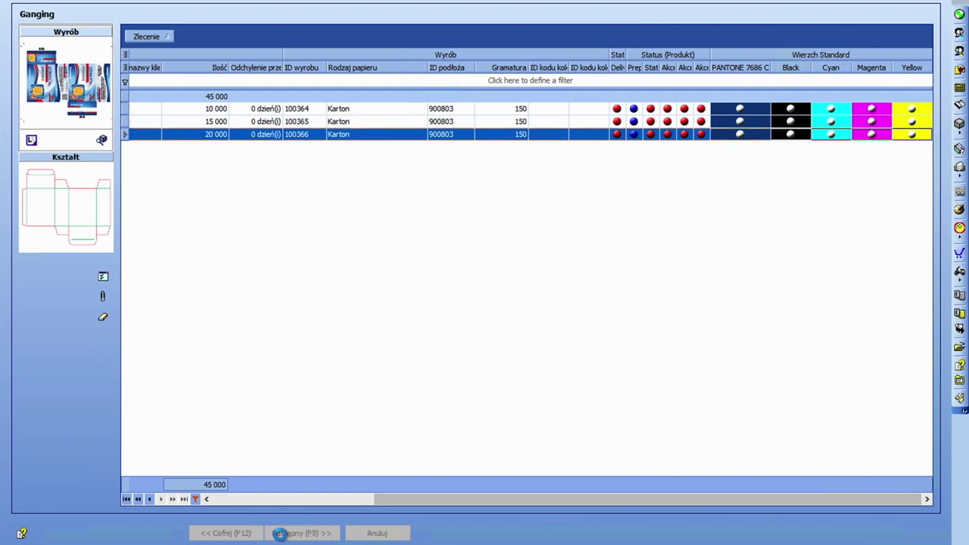
Set the gang job's description to "Zestaw trzech opakowań - ganging"
text(Zestaw trzech opakowań - hanging)
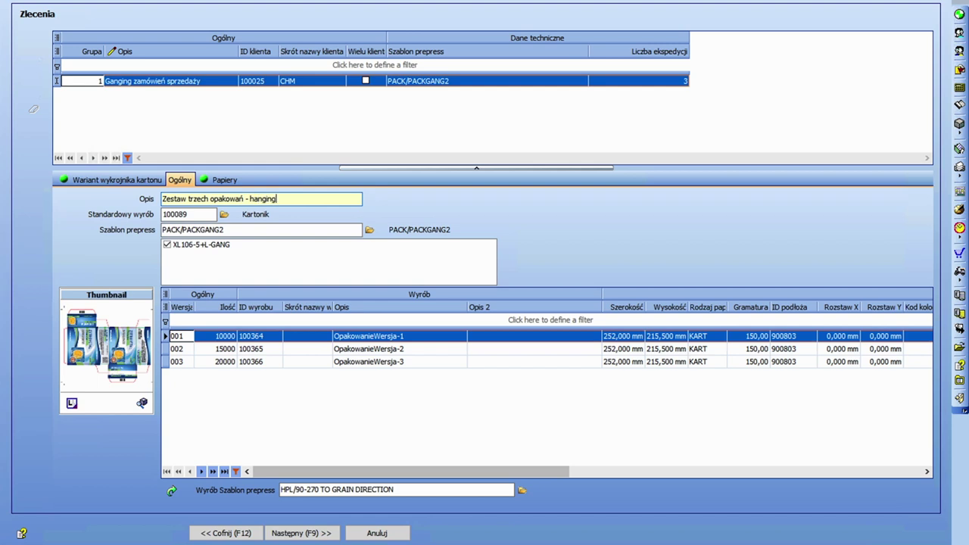
key(Left)
key(Left)
key(Left)
key(Left)
Check the gang job's selected carton die variant and possible papers, and calculate the ganging solution
click(135, 182)
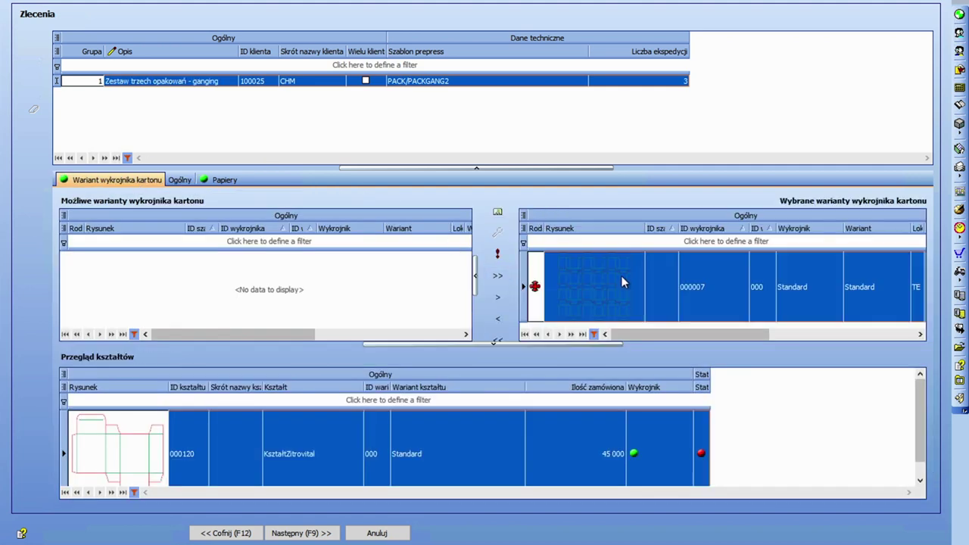
mouse_move(617, 291)
click(220, 180)
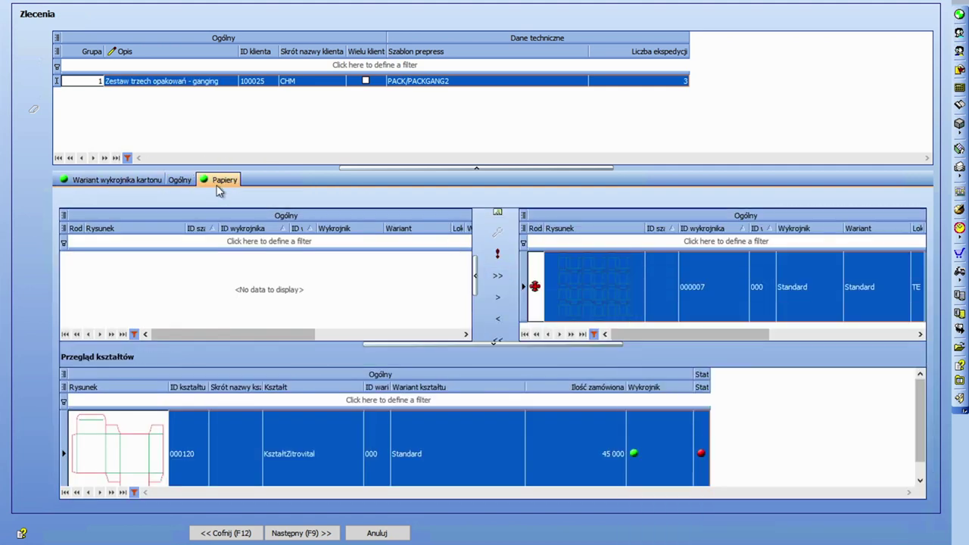
click(179, 180)
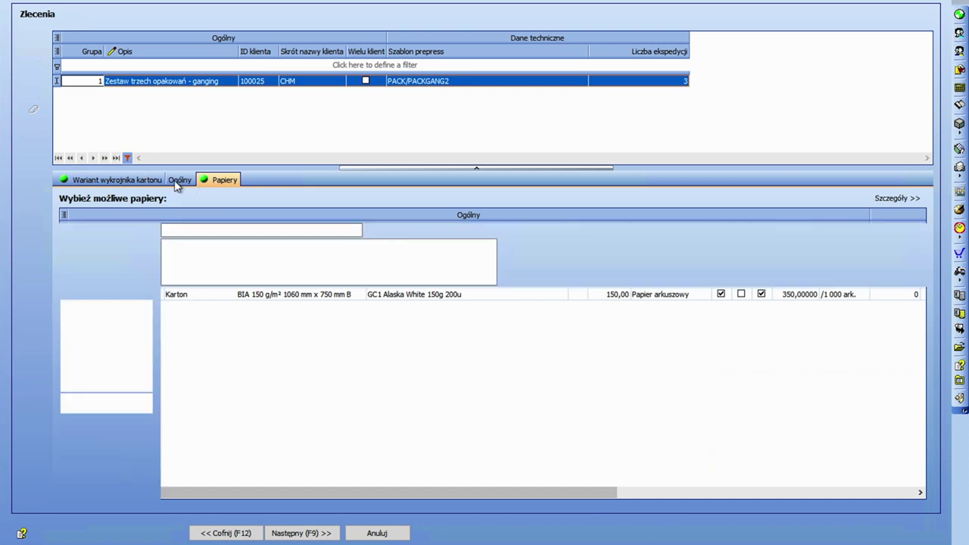
click(311, 534)
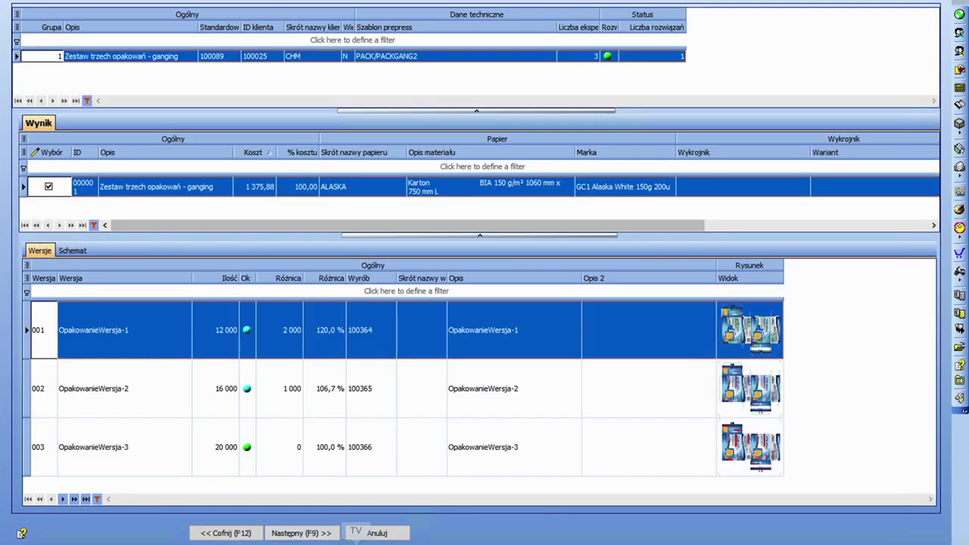
Accept the ganging solution on GC1 Alaska White and finish creating the combined production job
mouse_move(749, 330)
click(320, 533)
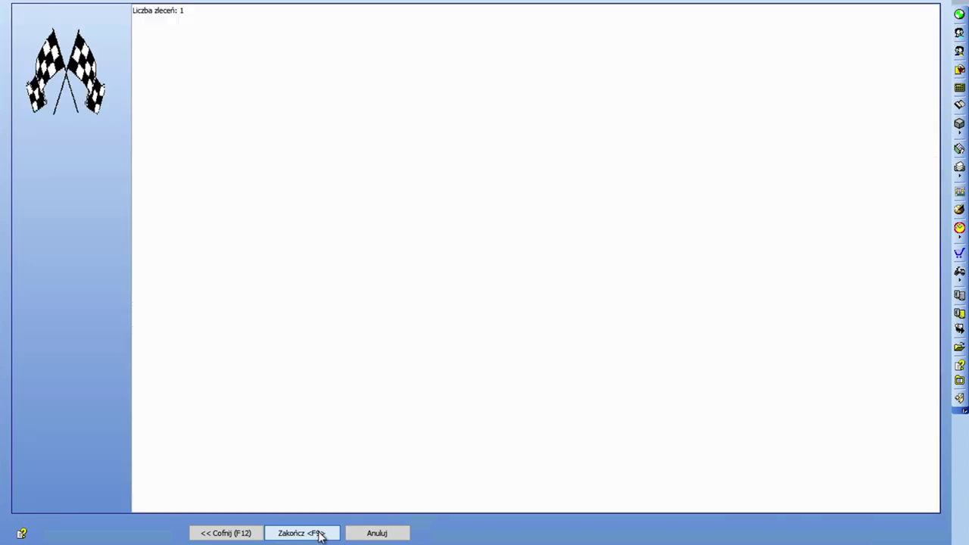
click(320, 533)
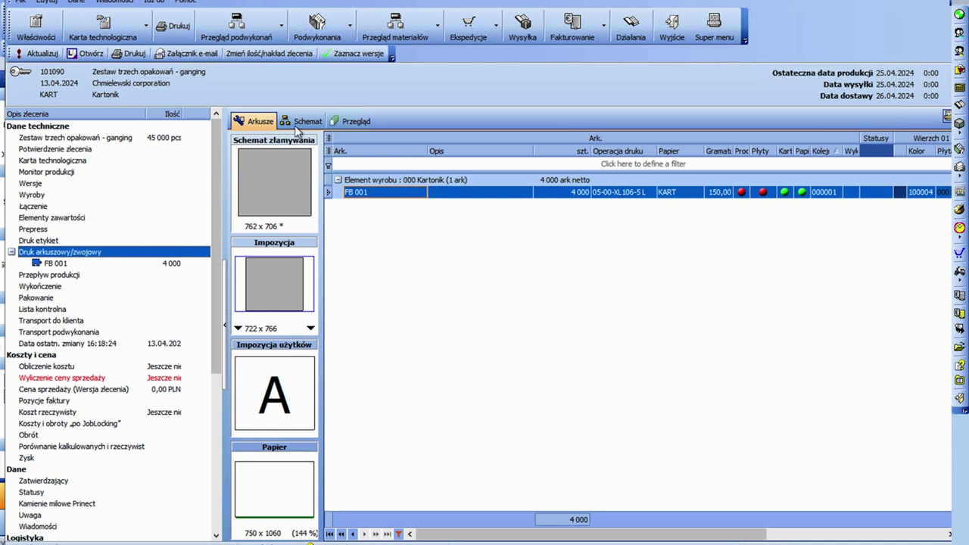
Show the gang job's sheet printing scheme and inspect each of the three carton versions cut from sheet FB 001
click(302, 122)
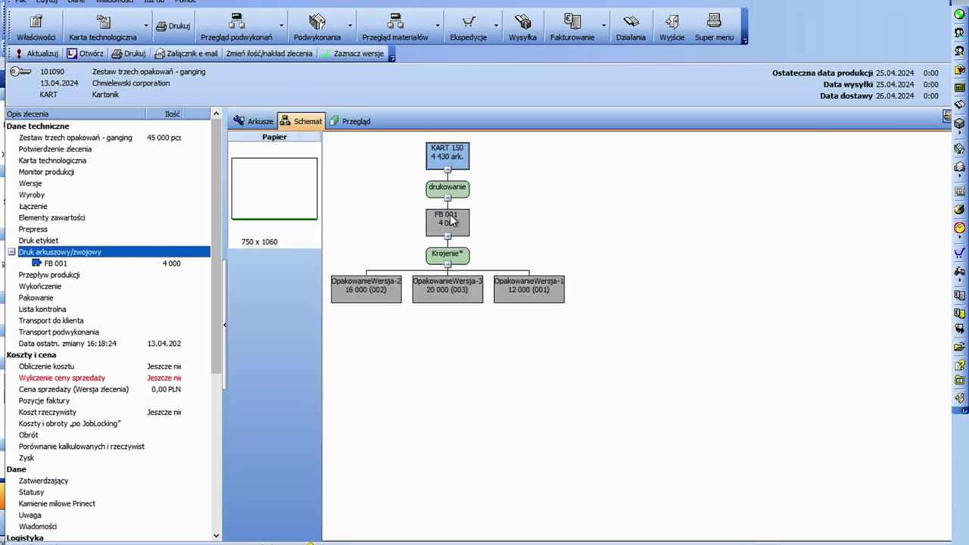
click(380, 293)
click(445, 292)
click(514, 296)
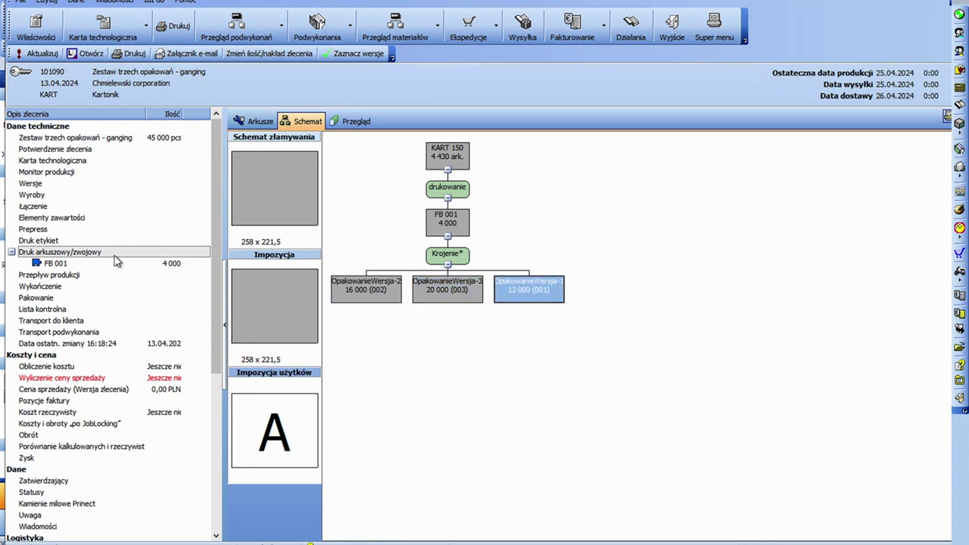
Open the ganging report and examine its total values, press sheet data and article delivery quantities
double_click(116, 261)
click(541, 352)
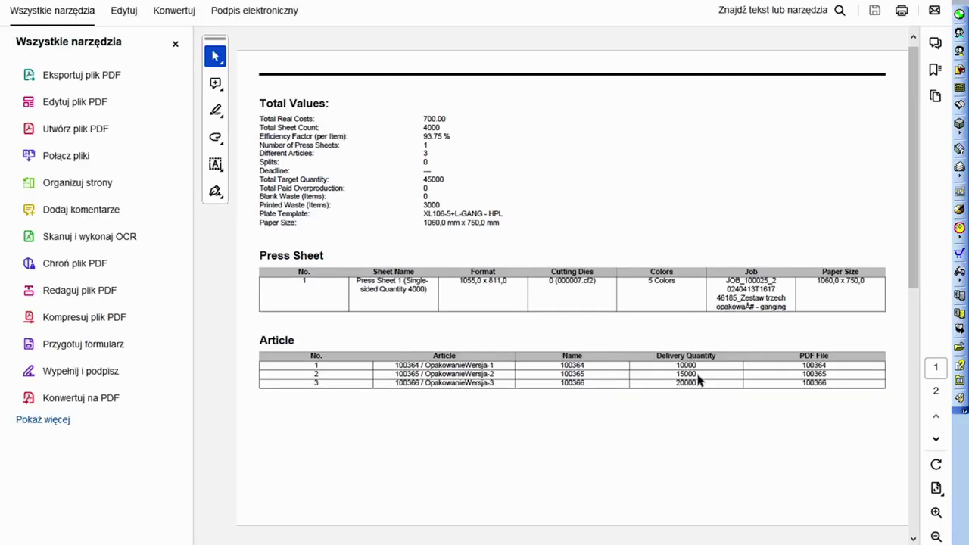
click(913, 452)
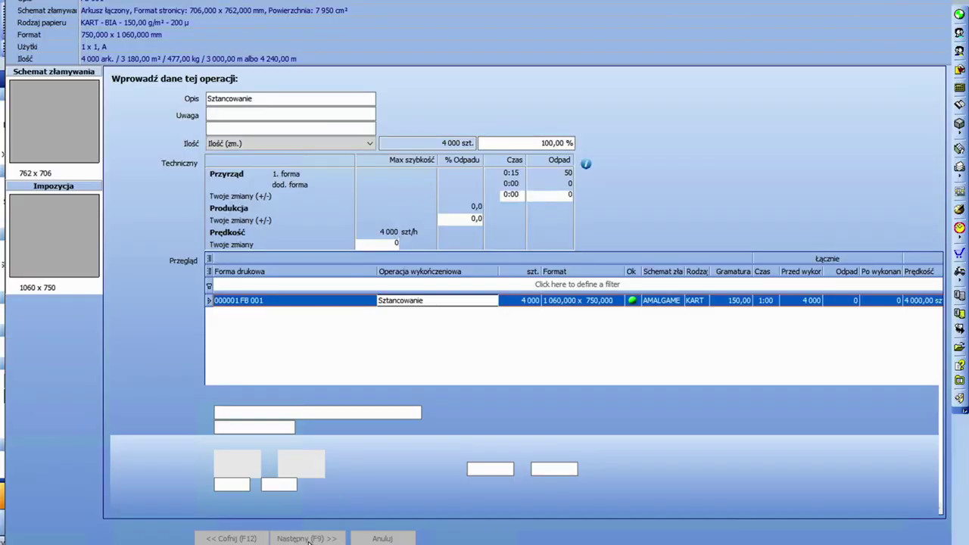
Accept the Sztancowanie operation for sheet FB 001 and complete the gang job's finishing definition
click(307, 538)
click(306, 538)
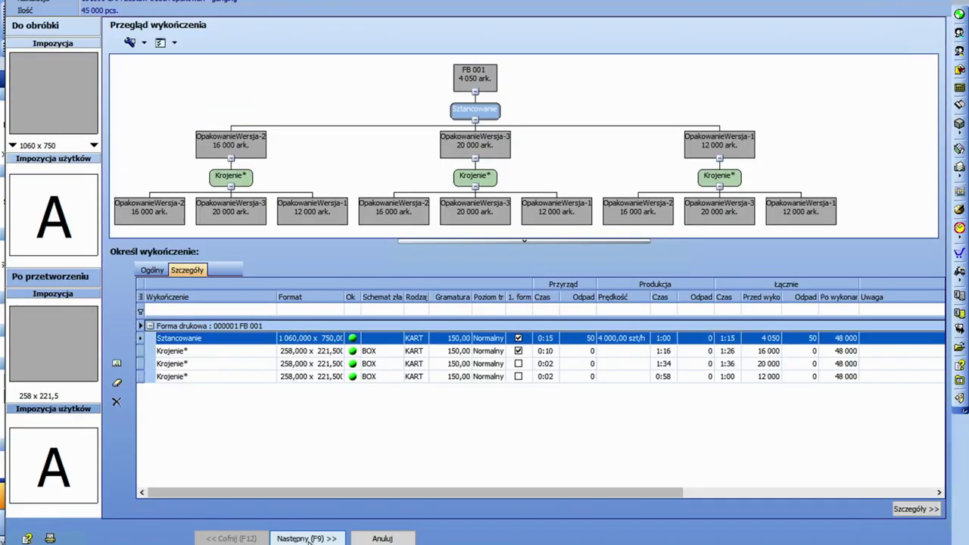
click(306, 538)
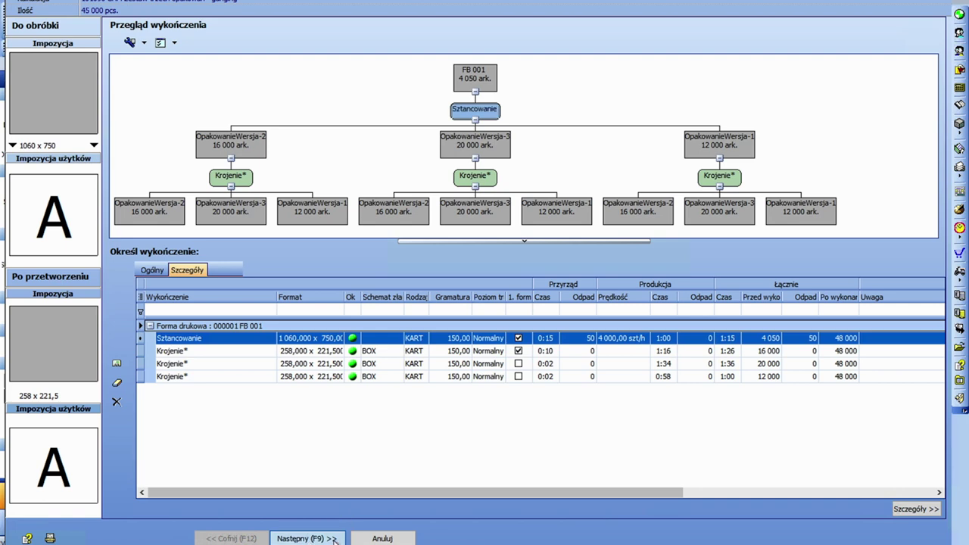
click(307, 538)
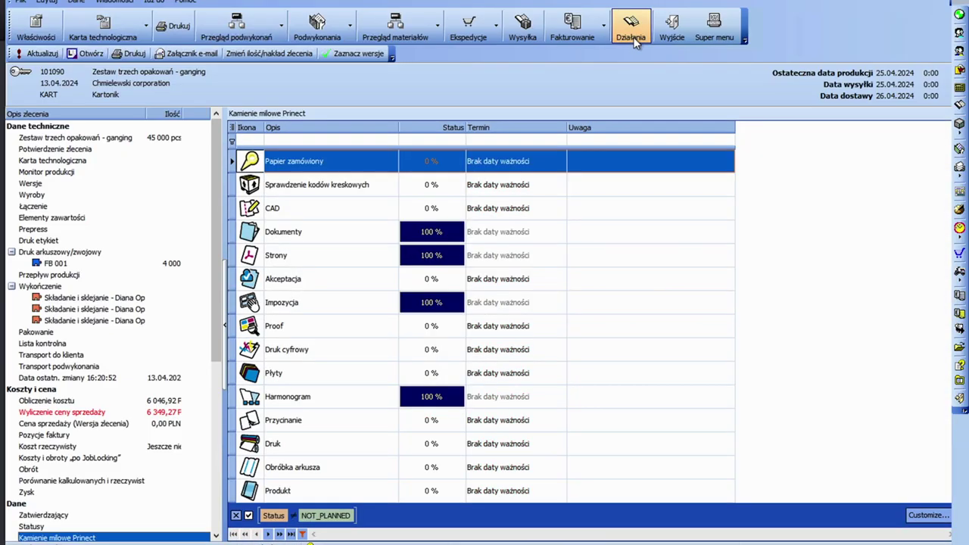
Run the gang job's actions with JDF creation and sending enabled
click(633, 39)
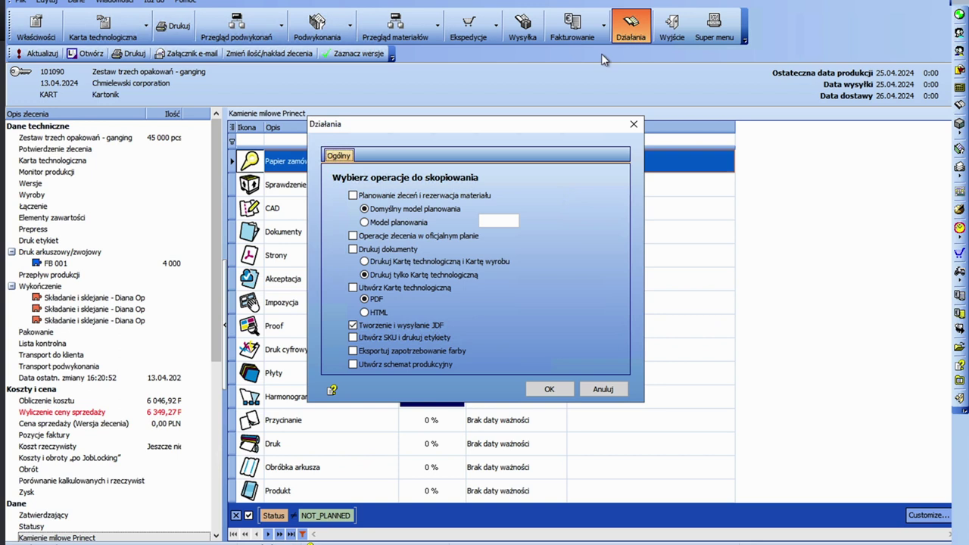
click(541, 388)
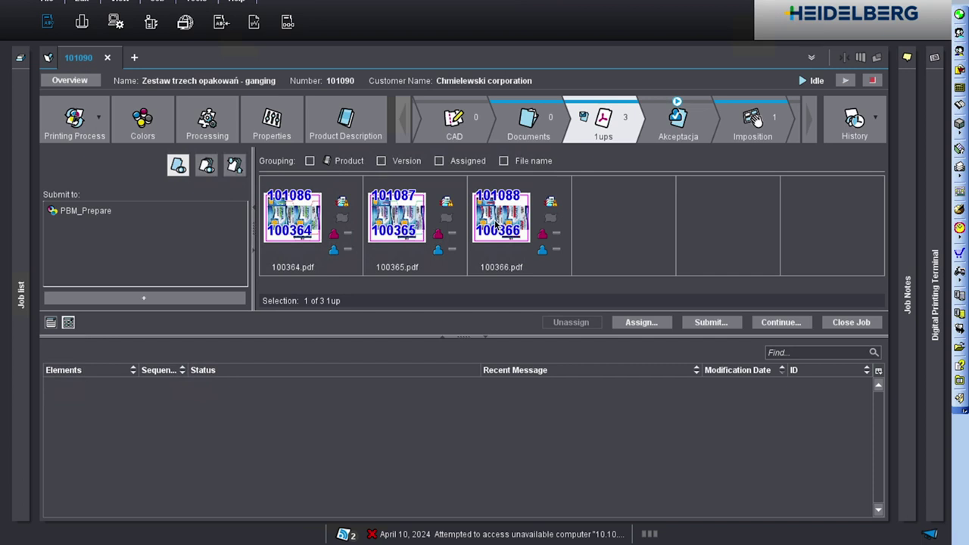
In Prinect Cockpit, expand the gang job's imposition layout down to its sheet and enlarge the sheet preview area
click(753, 127)
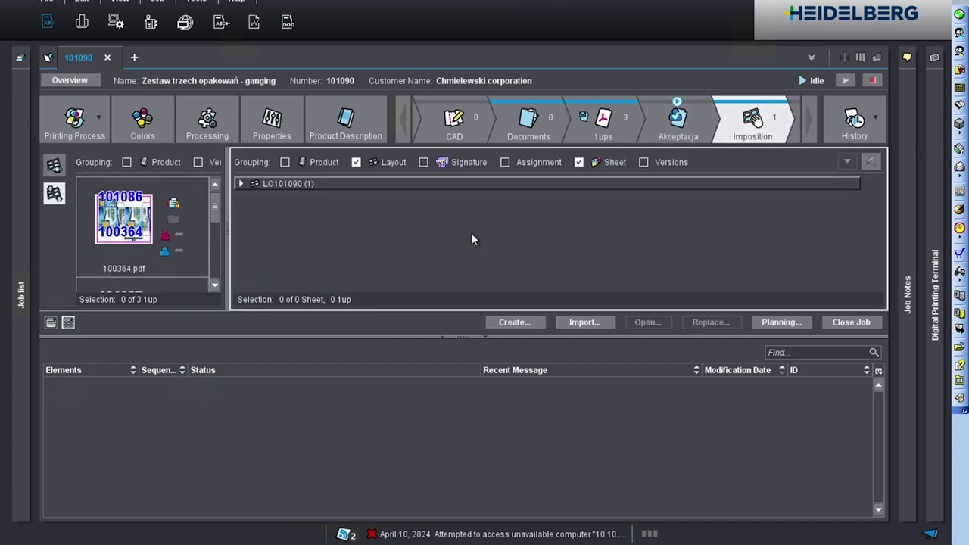
click(241, 184)
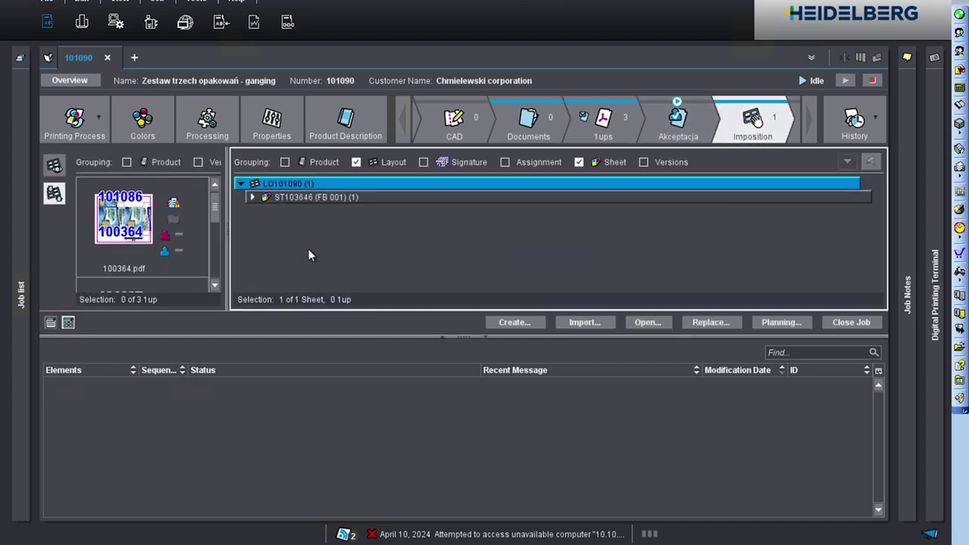
click(253, 197)
drag(465, 336, 454, 454)
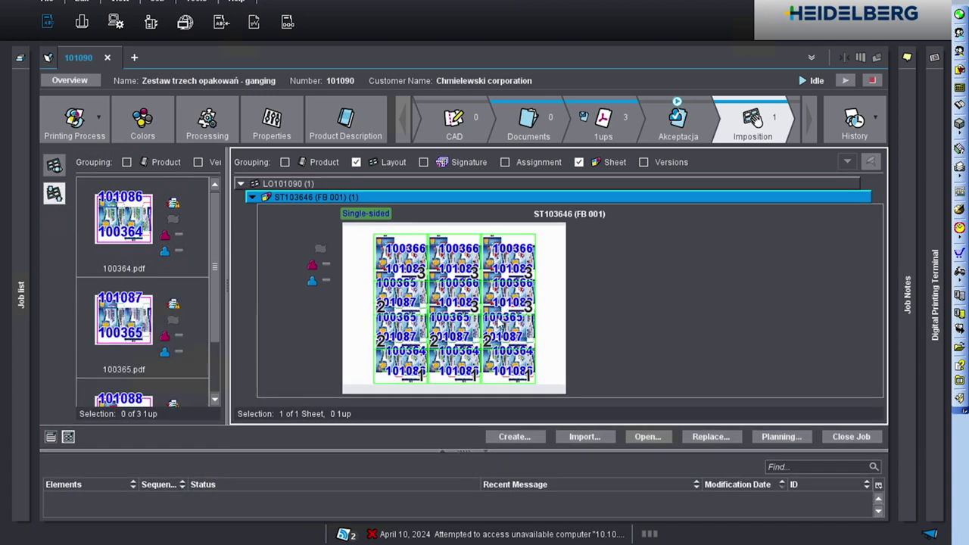
Examine the die-cutting and cutting operations in the gang job's sheet finishing stage
click(810, 113)
click(810, 113)
click(809, 113)
click(810, 113)
click(810, 113)
click(810, 113)
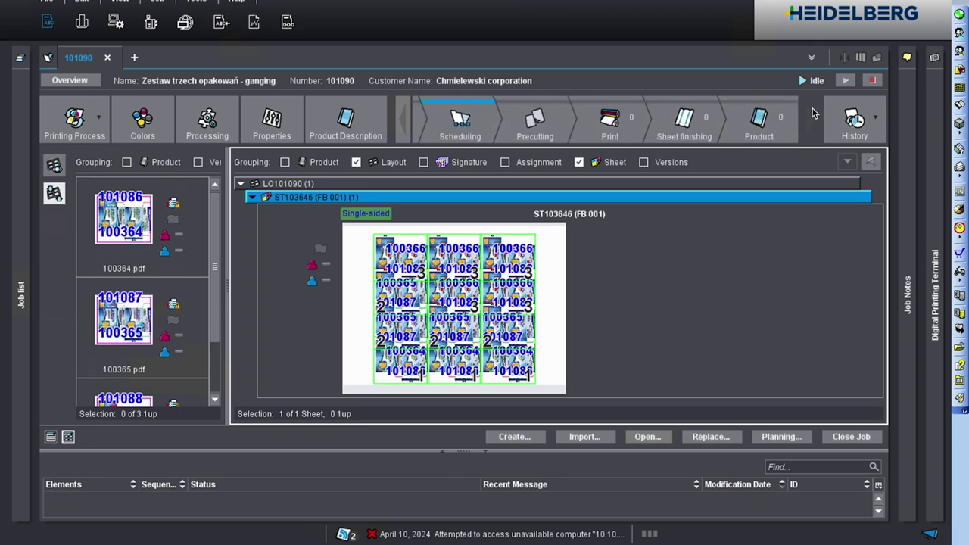
click(683, 120)
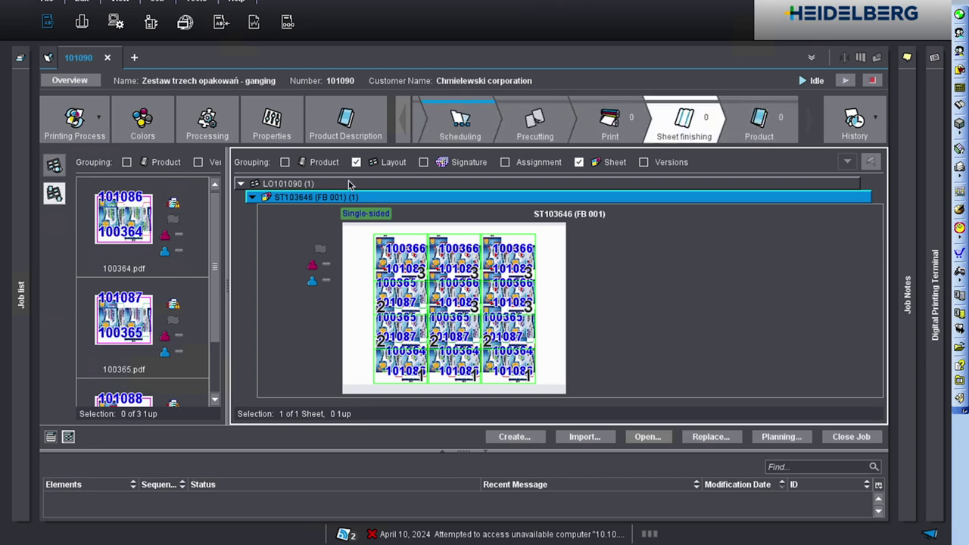
click(267, 198)
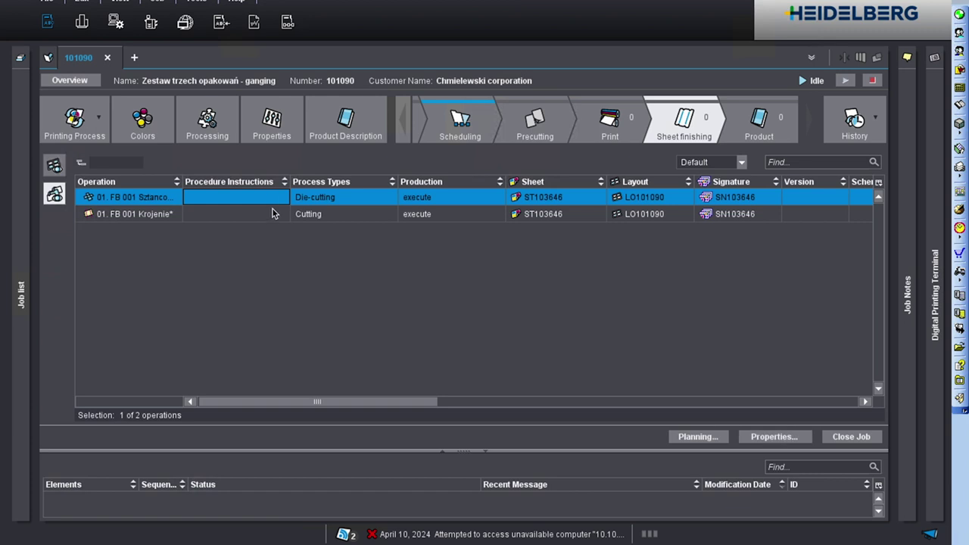
click(271, 215)
Check the folding carton gluing operations of the three products in the gang job
click(743, 108)
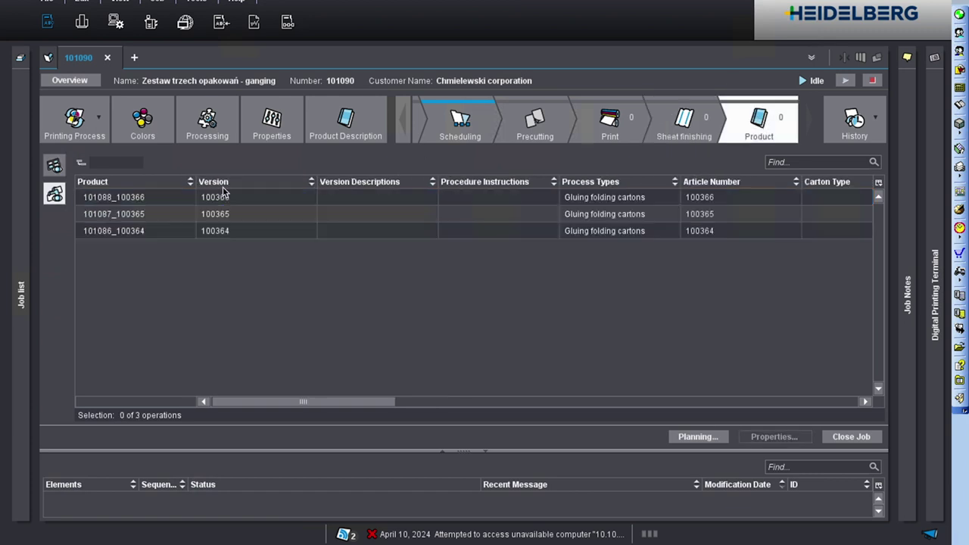
click(208, 201)
click(227, 215)
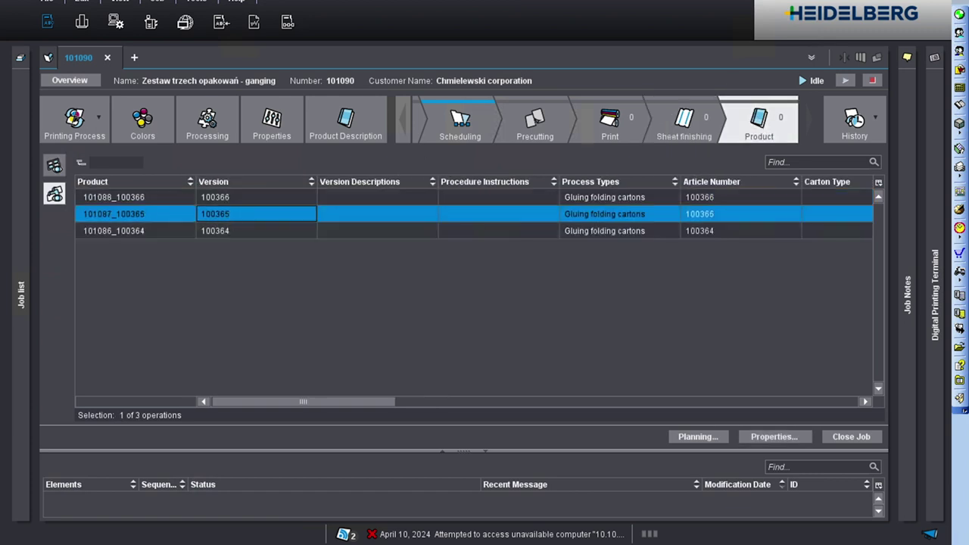
click(224, 232)
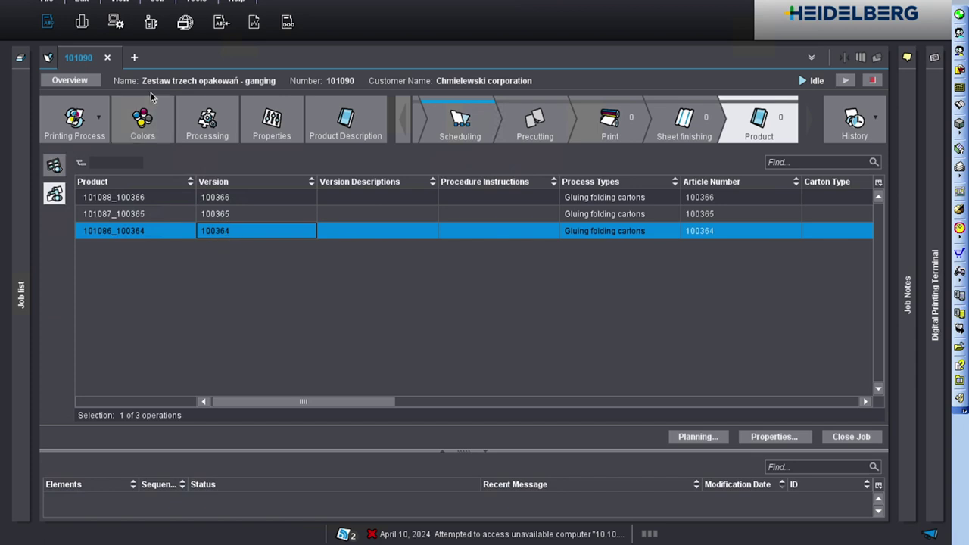
Review the gang job's processing chain from plates to folding and gluing, and save it
click(211, 121)
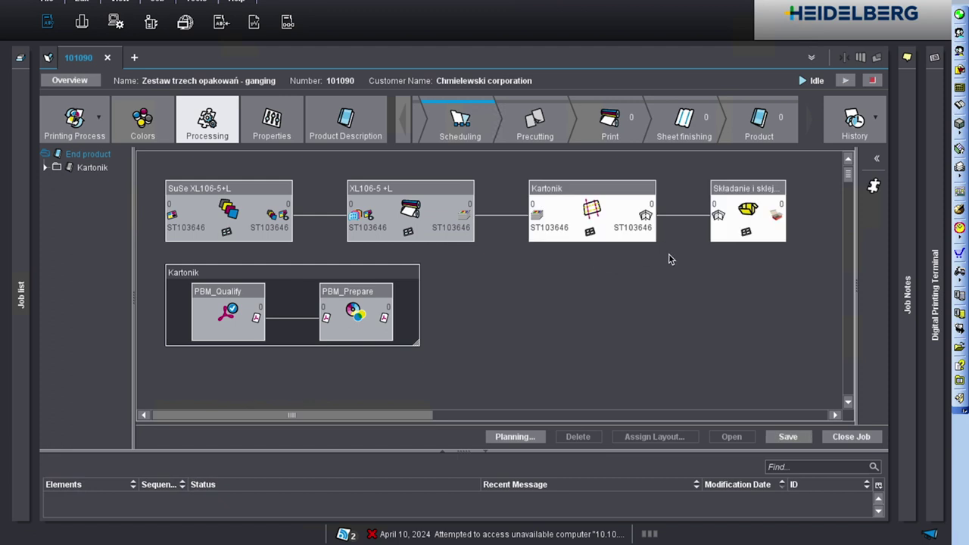
click(772, 436)
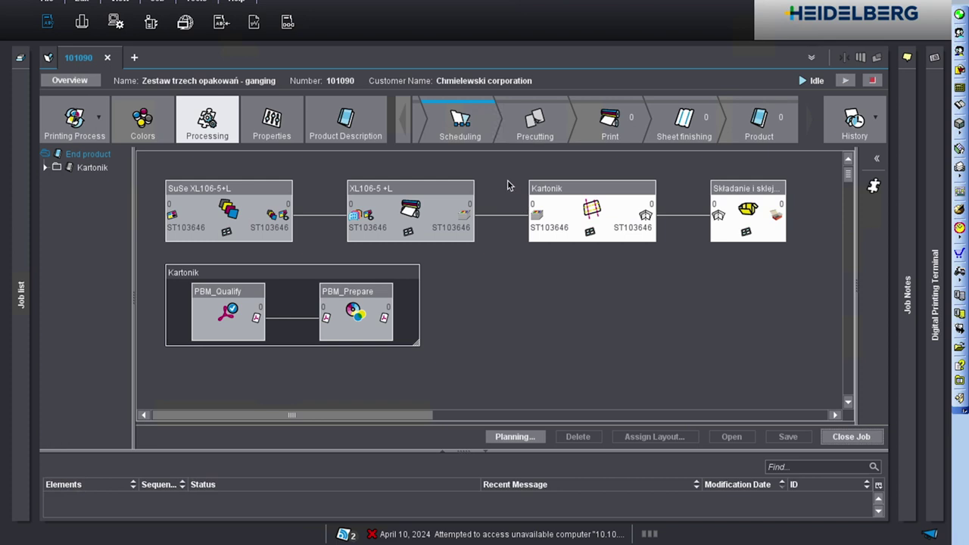
Open the production scheduler and filter its operation list by the gang job's number
click(288, 24)
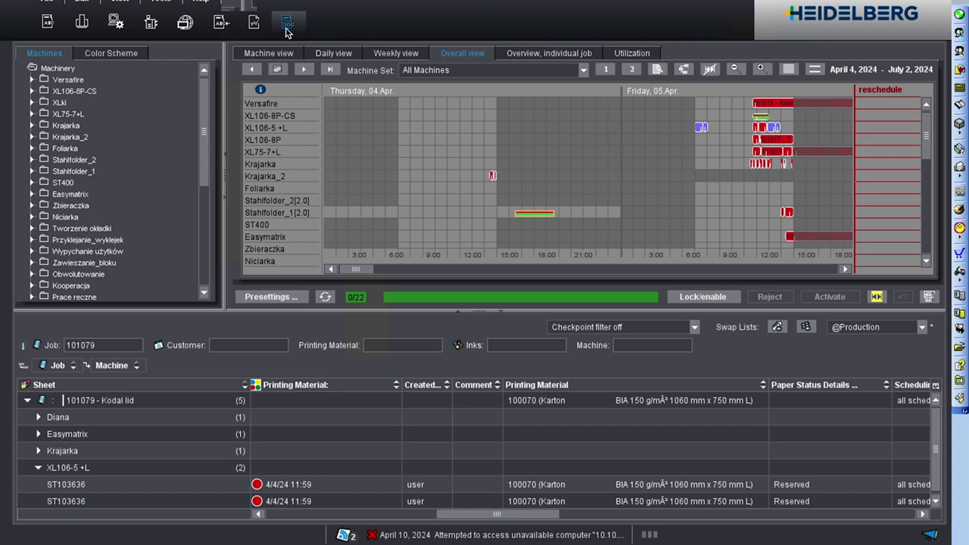
double_click(135, 344)
click(135, 346)
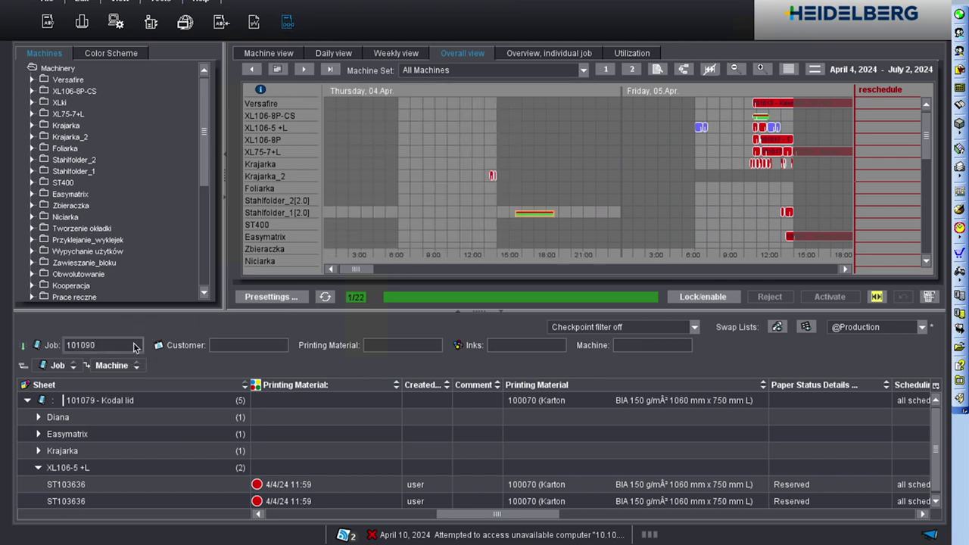
key(Return)
Forward-schedule the gang job from Sun, 14.Apr.24 16:23 and show its process chain on a slightly enlarged planning board
click(113, 401)
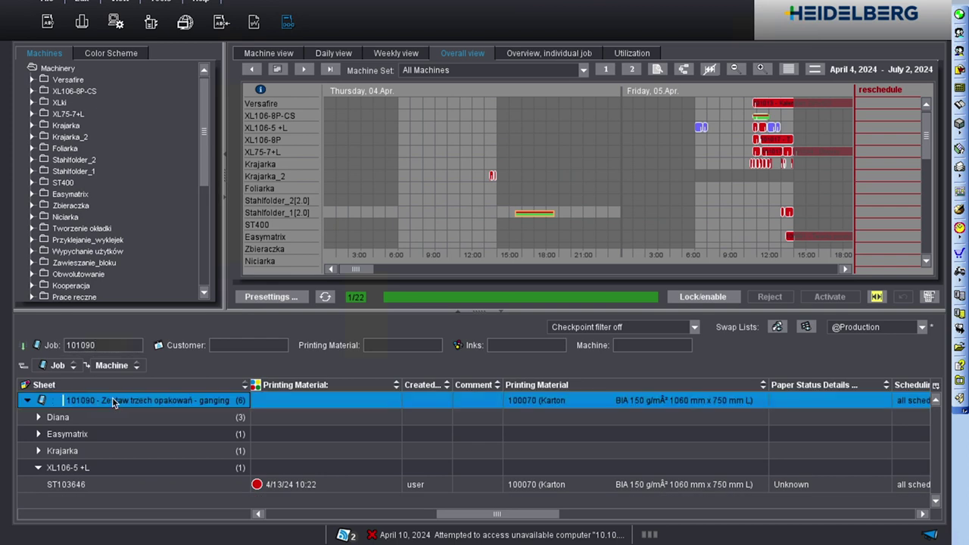
right_click(114, 401)
click(197, 302)
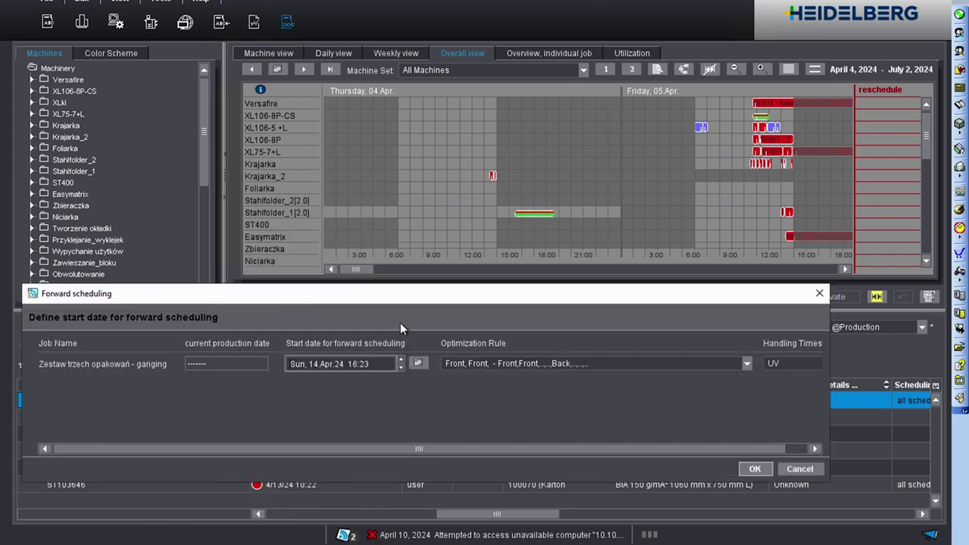
click(756, 469)
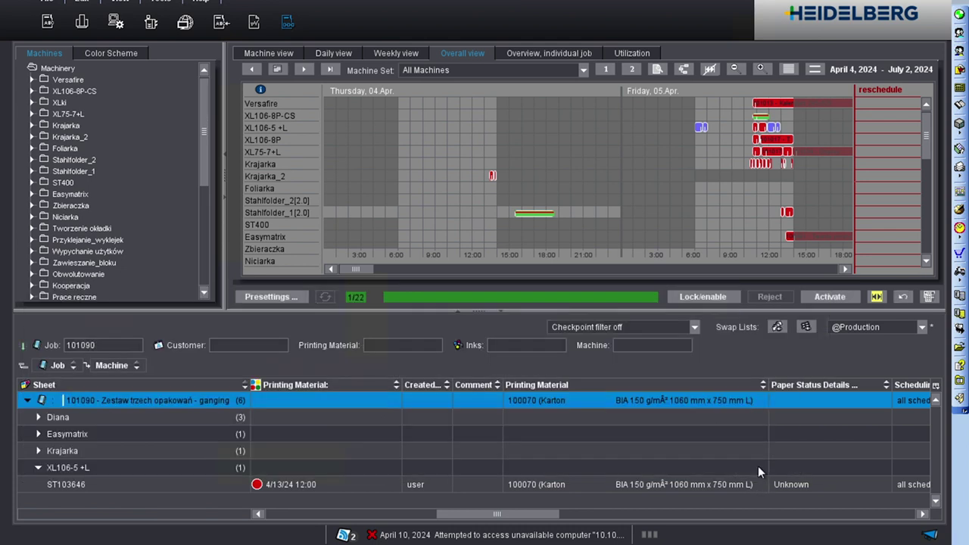
click(664, 70)
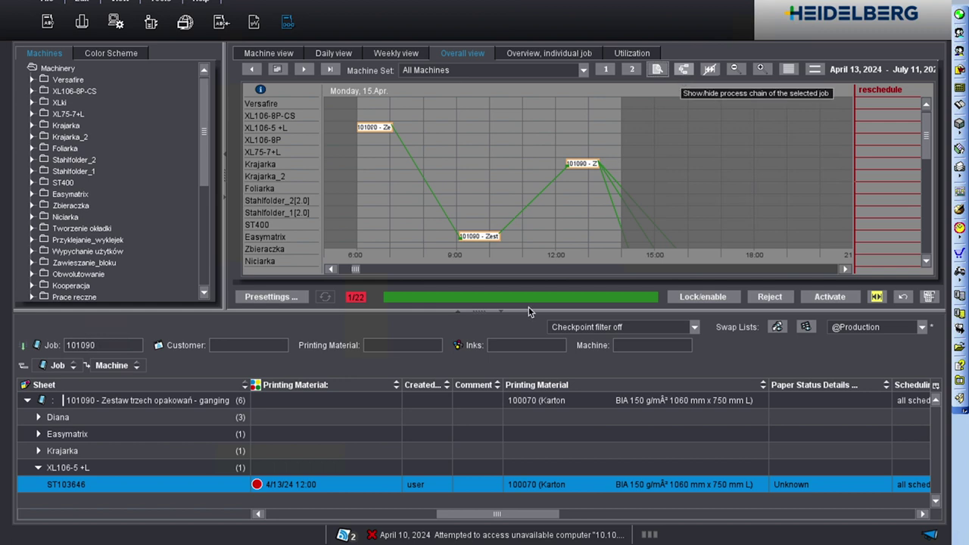
drag(480, 309, 479, 329)
Open the gang job's job ticket and read through it to the third page
right_click(206, 418)
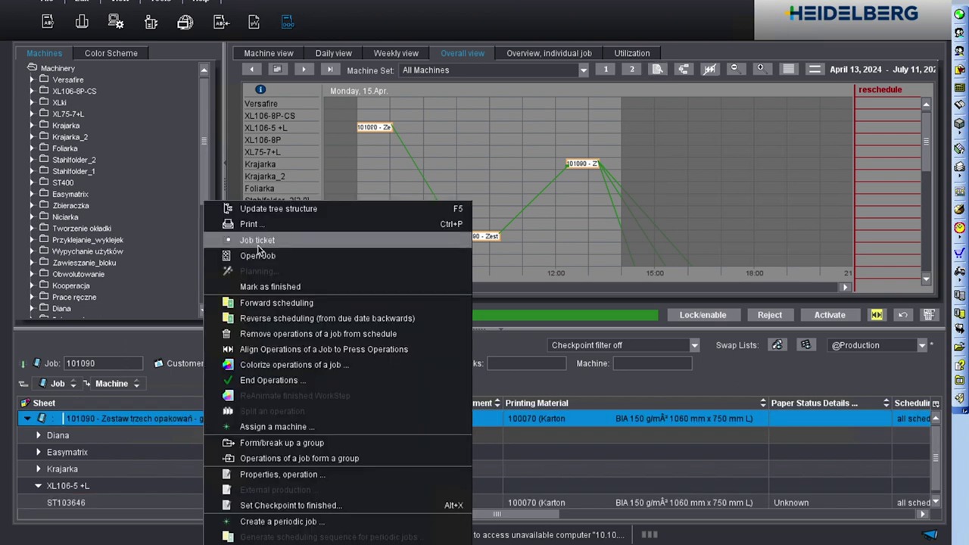
click(257, 242)
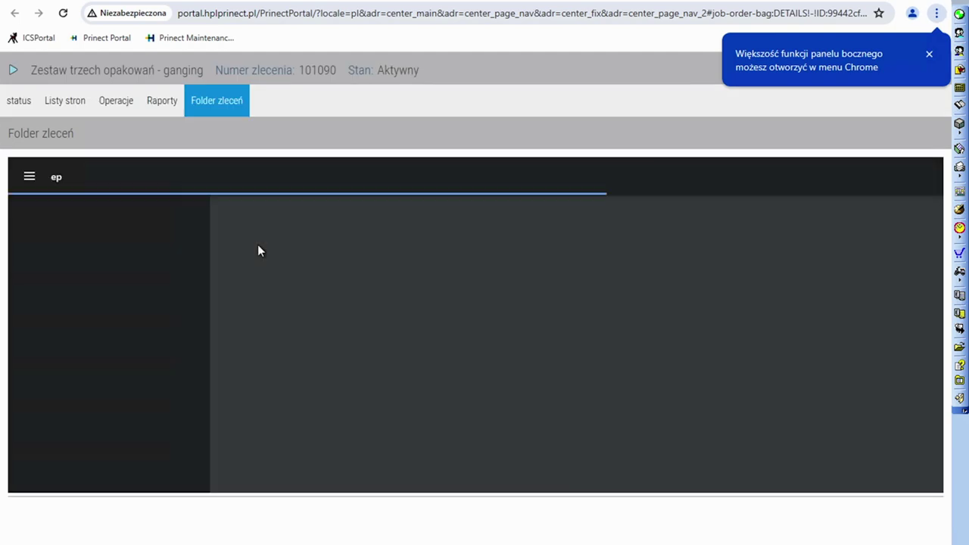
scroll(936, 224, down, 1)
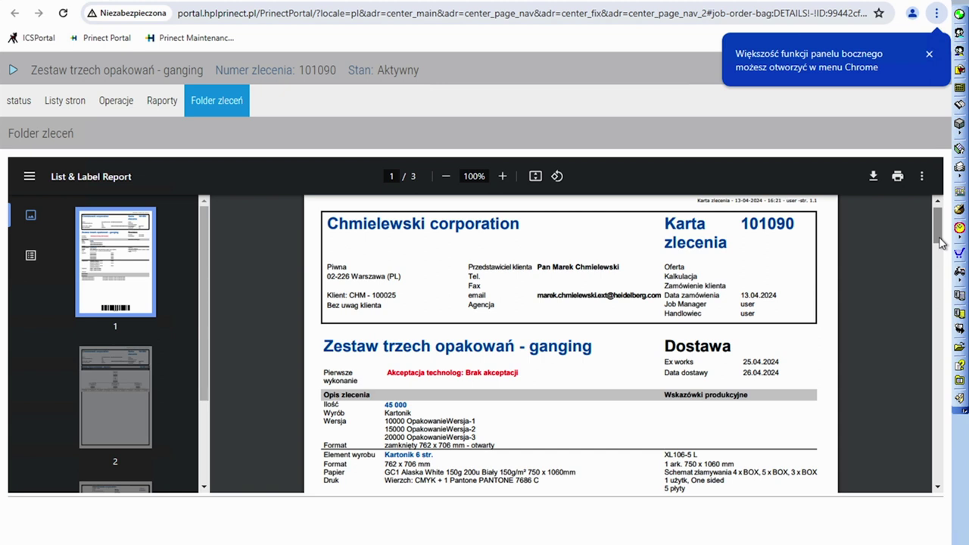
click(939, 247)
drag(940, 247, 936, 478)
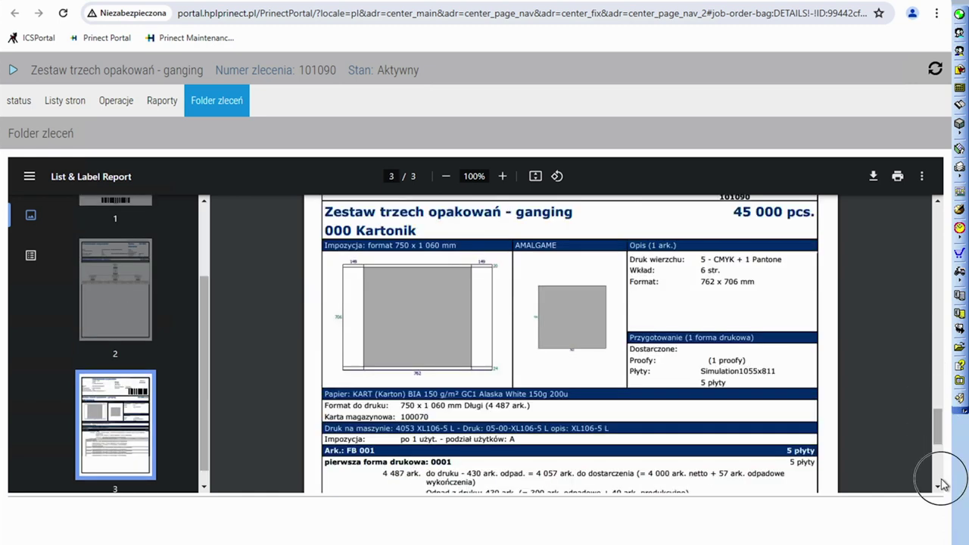